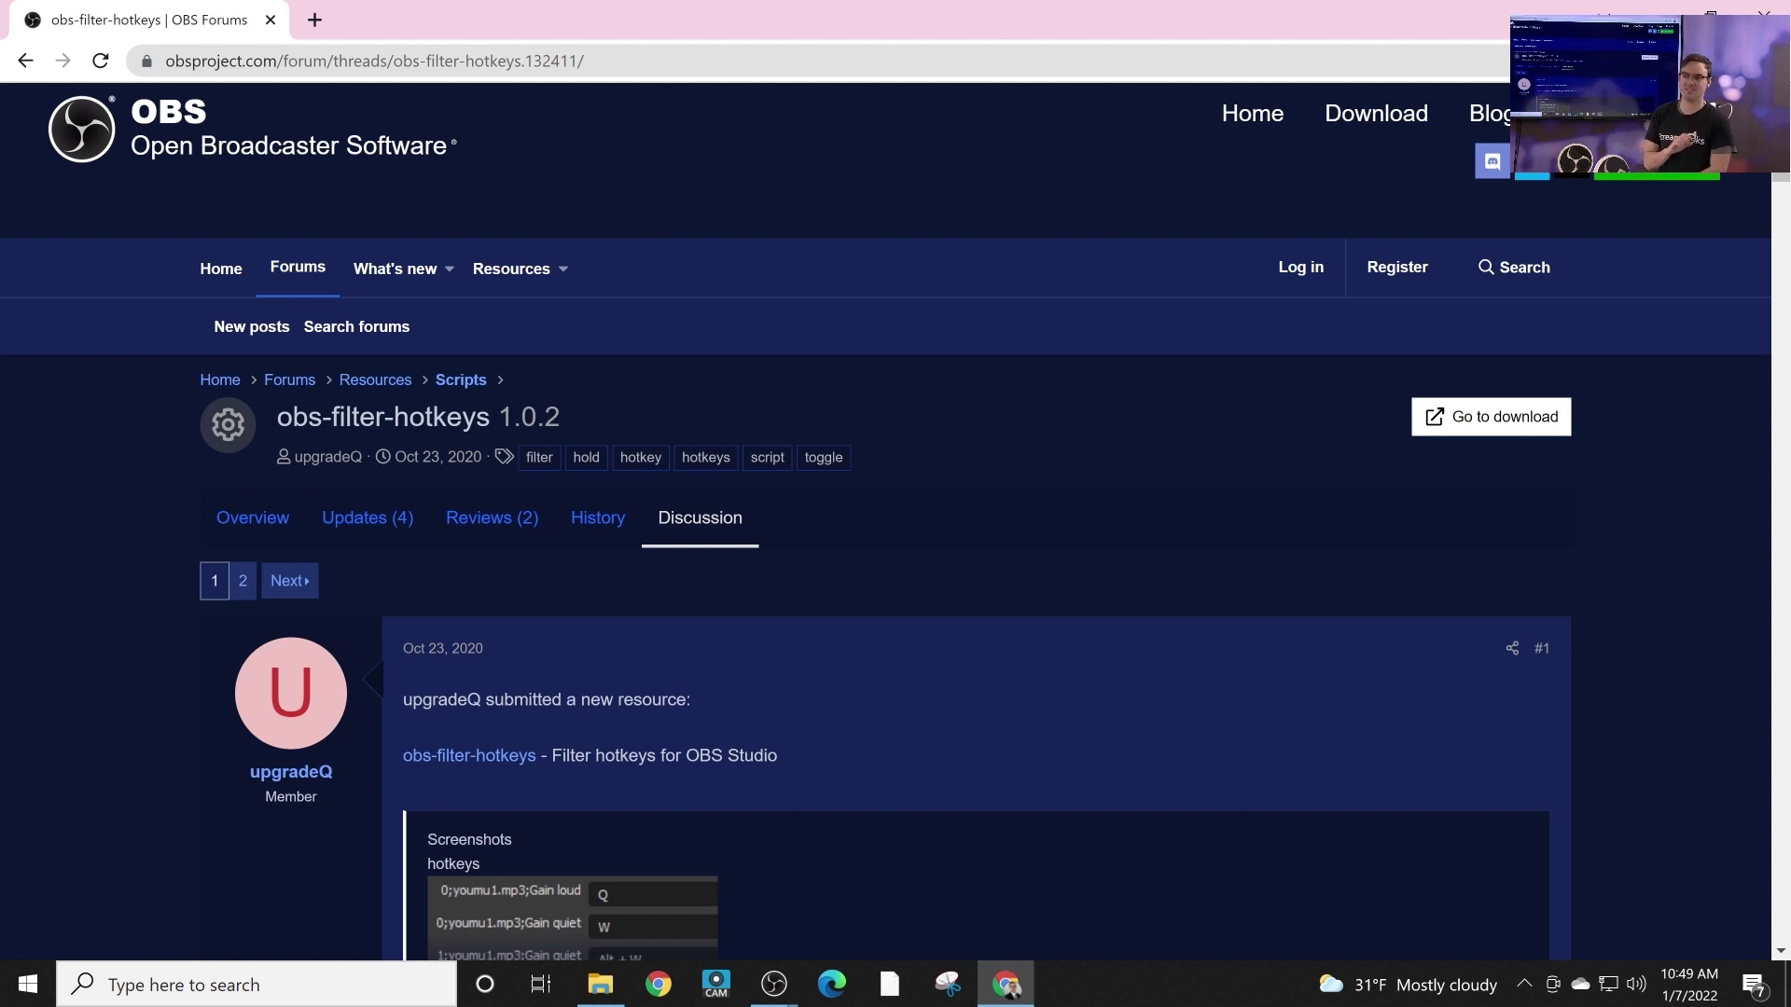
Download the obs-filter-hotkeys 1.0.2 source code as a zip and open the obs-filter-hotkeys-1.0.2 folder inside it
left_click(1492, 417)
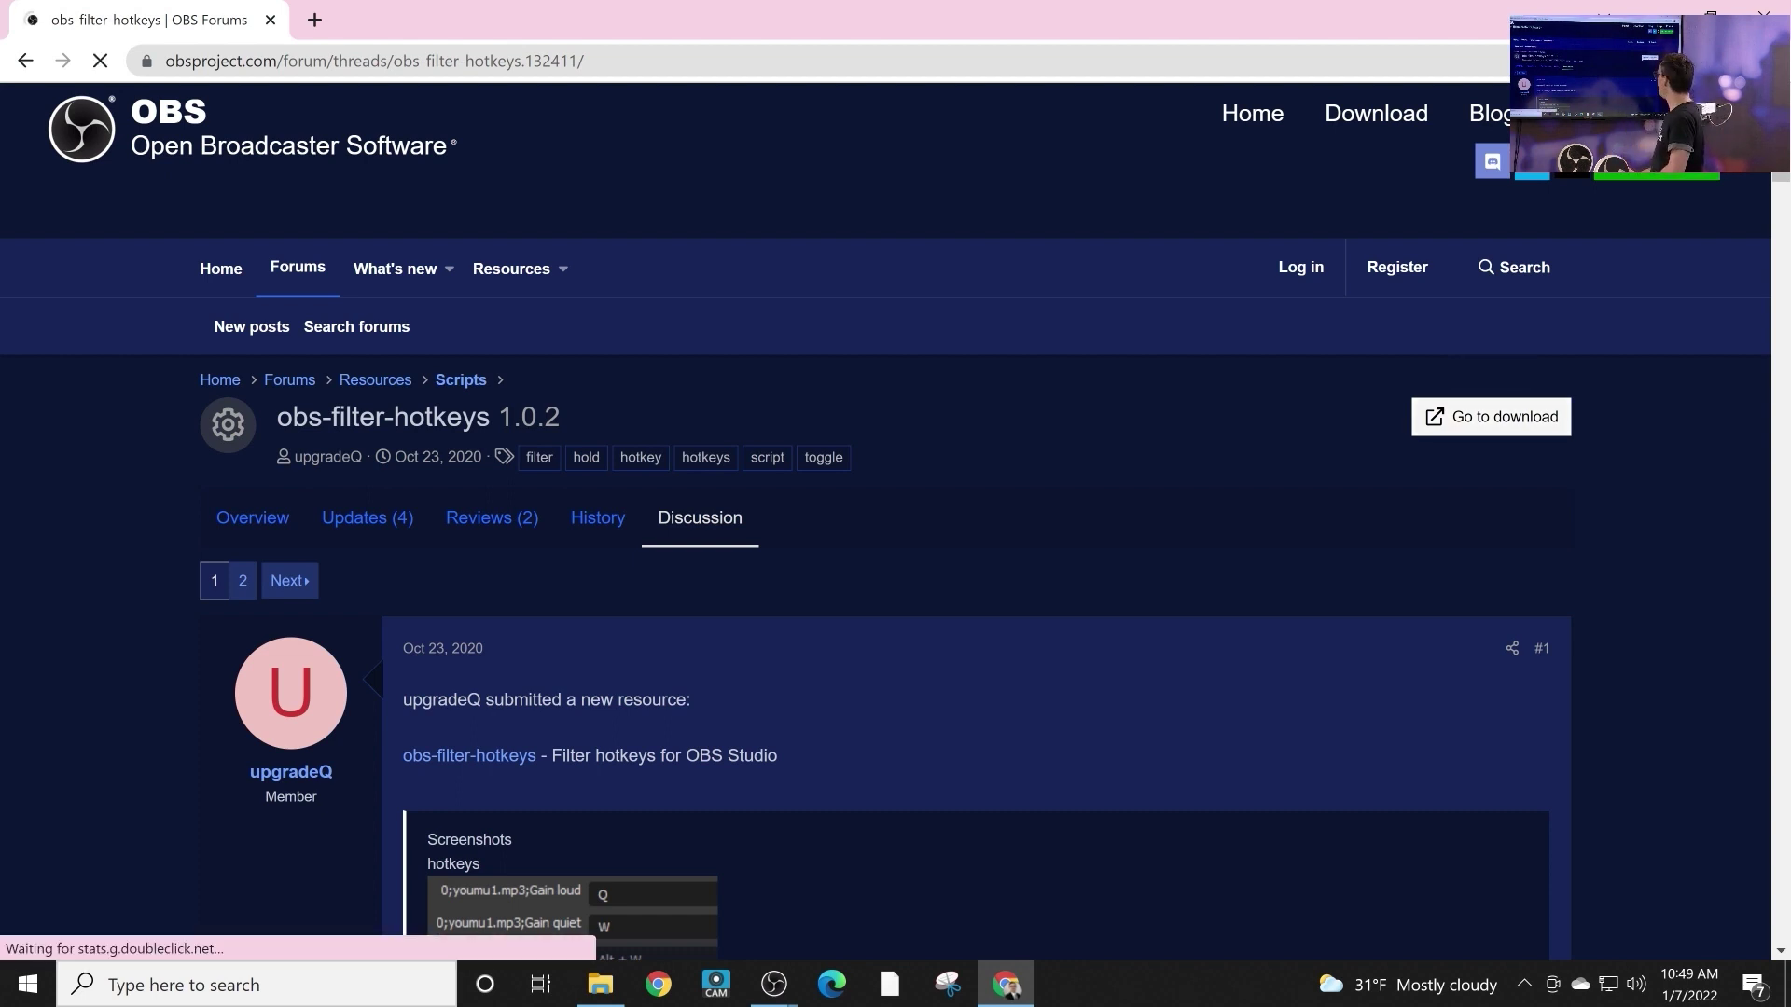
scroll(895, 523, "down", 3)
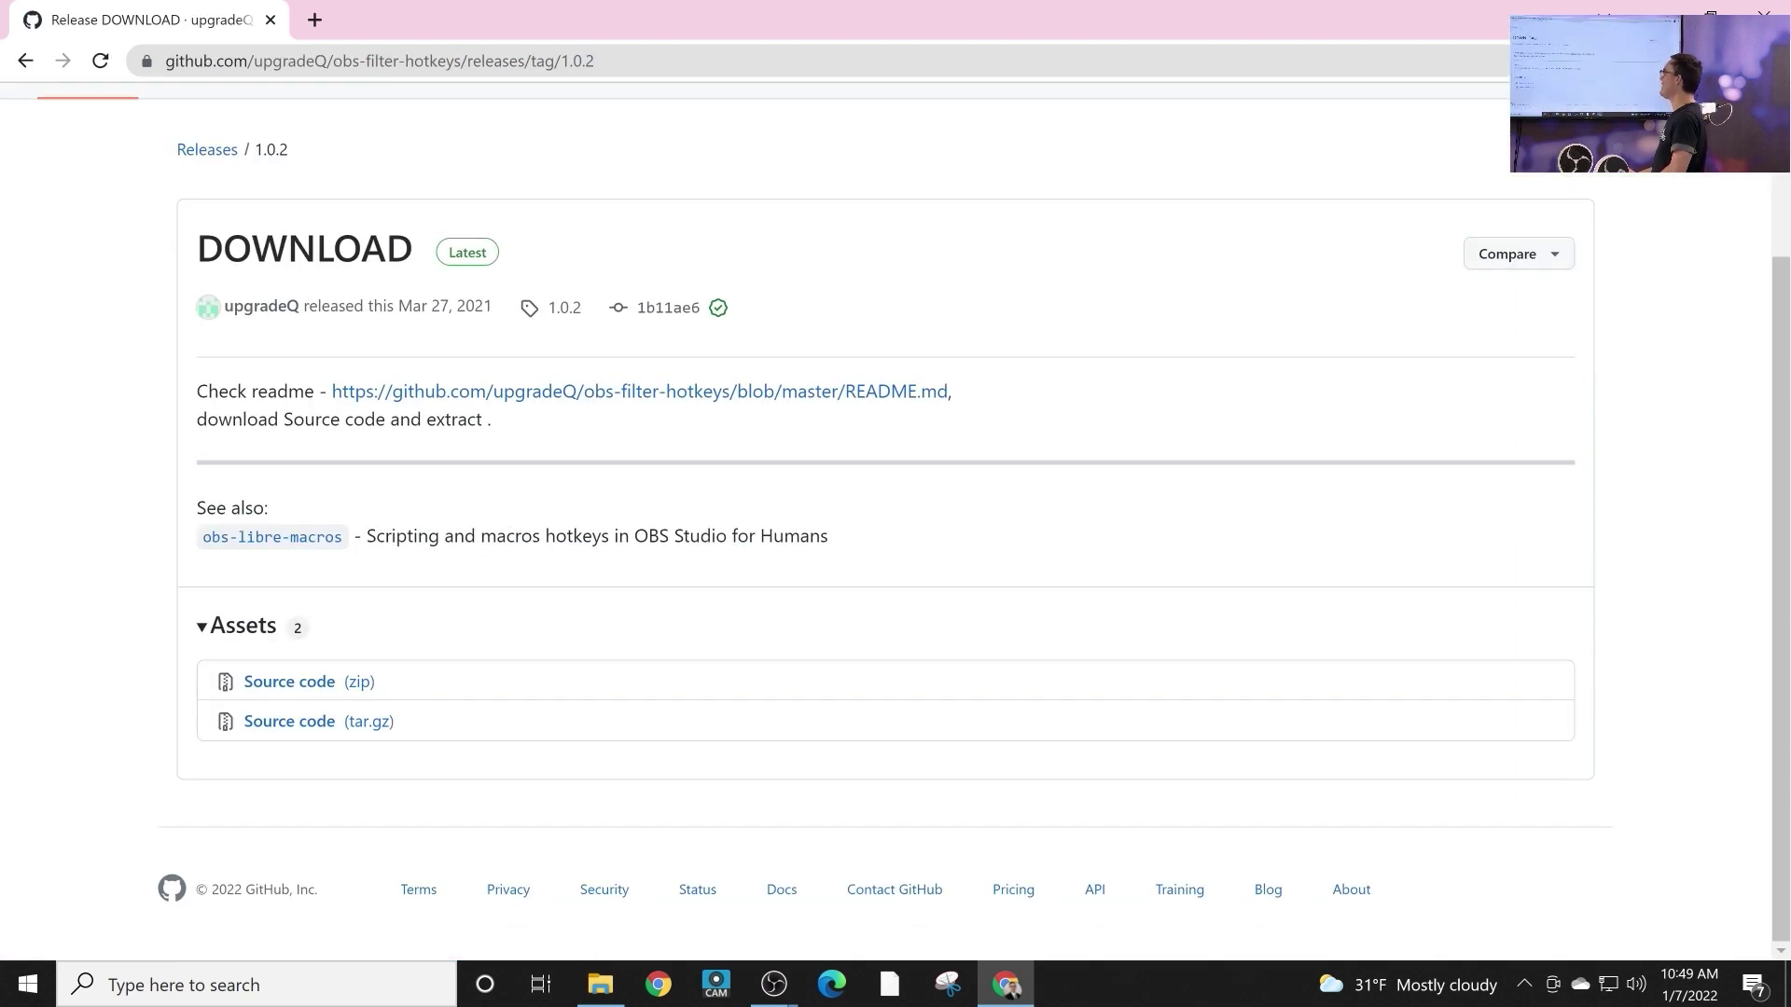
left_click(290, 682)
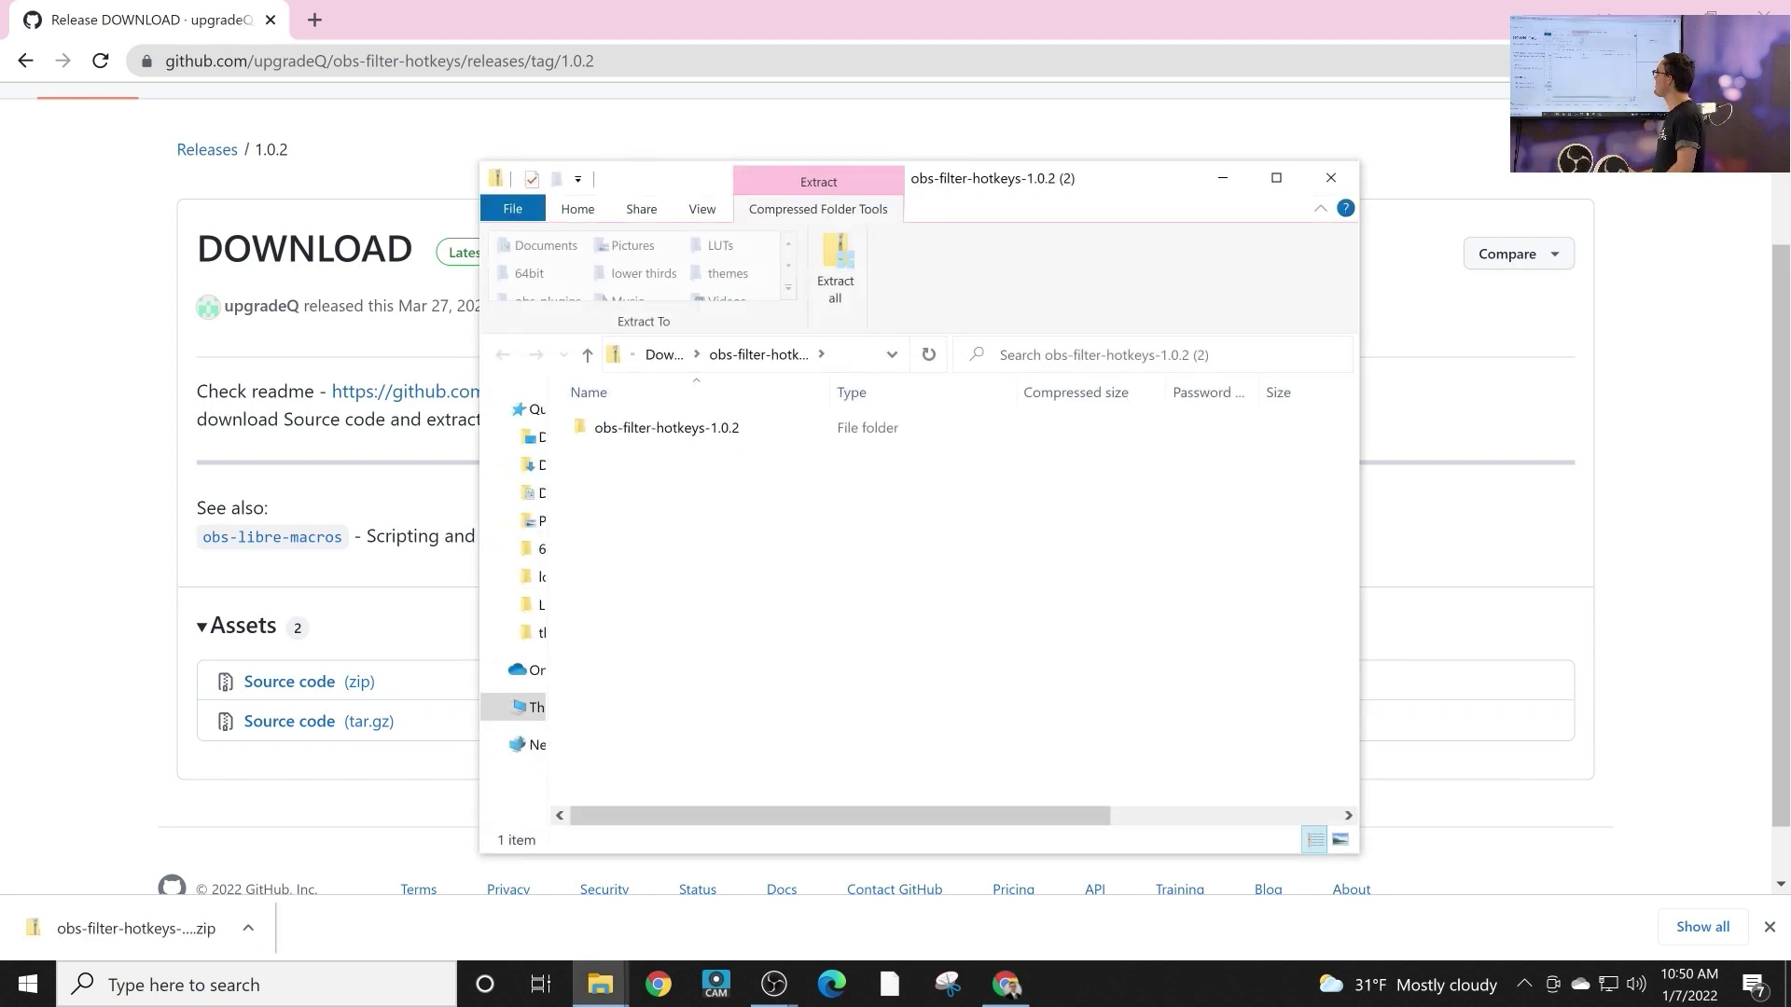
double_click(666, 427)
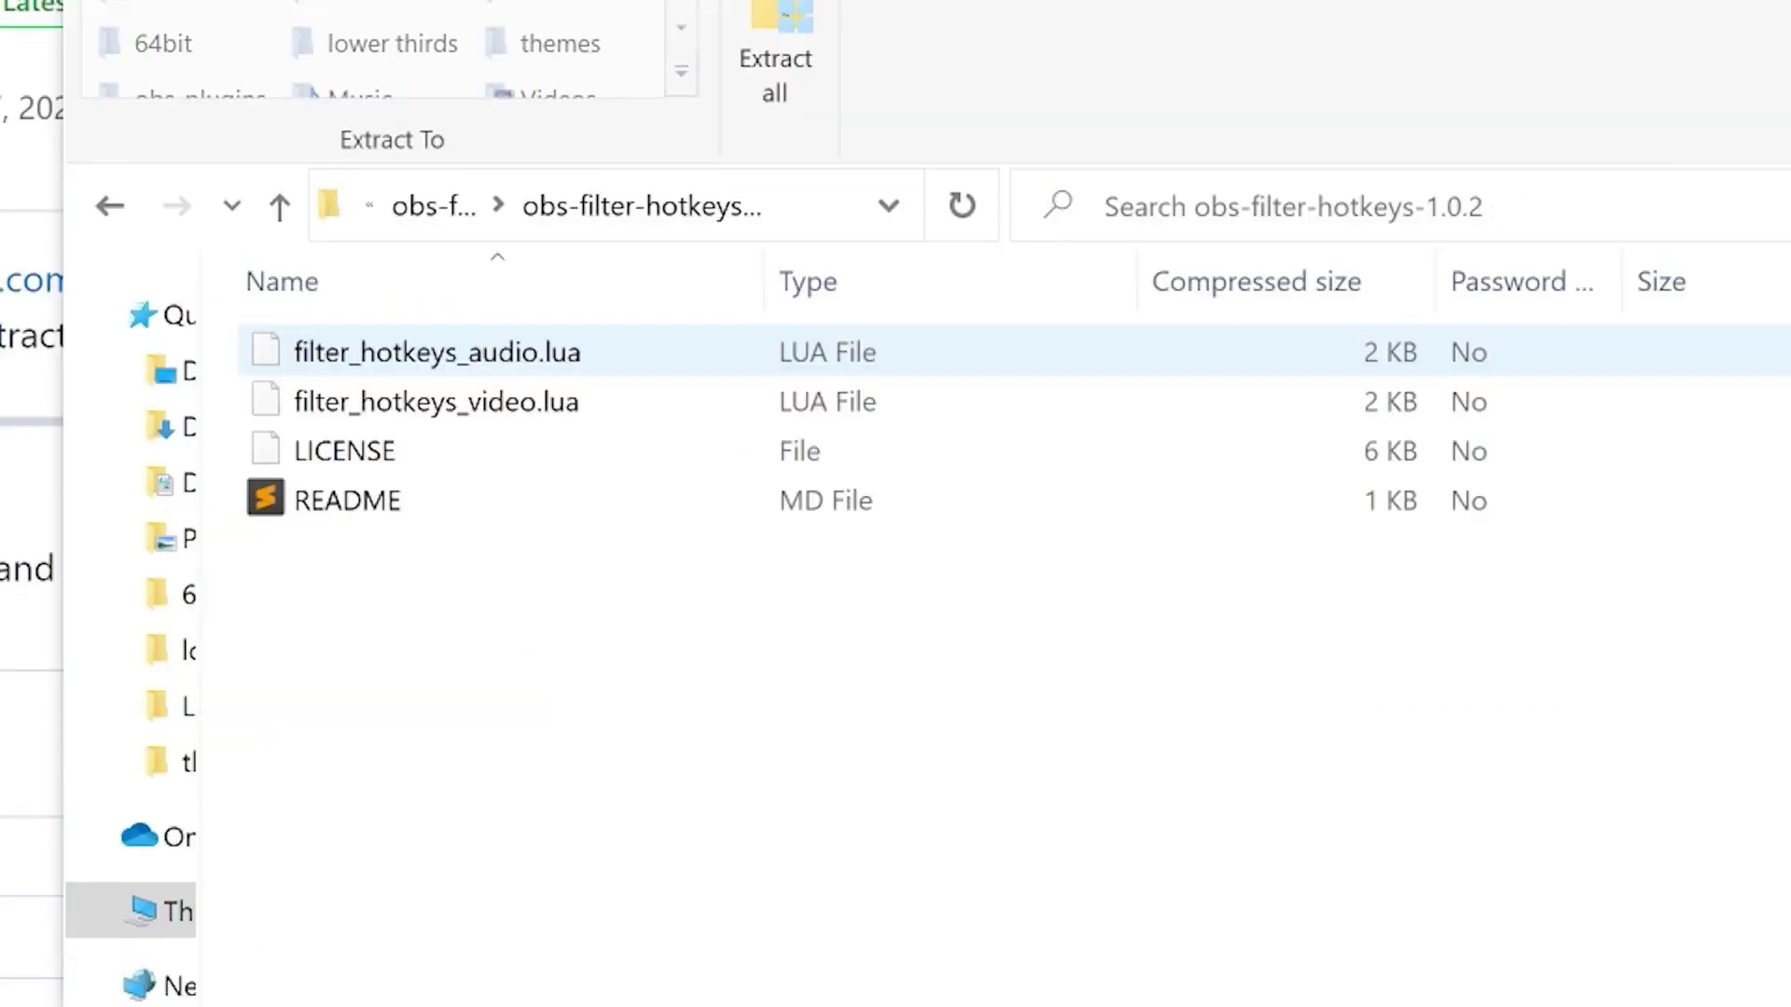
Open the README in the downloaded archive to read the setup and usage notes, and return to the archive's files
left_click(436, 353)
left_click(437, 402, "ctrl")
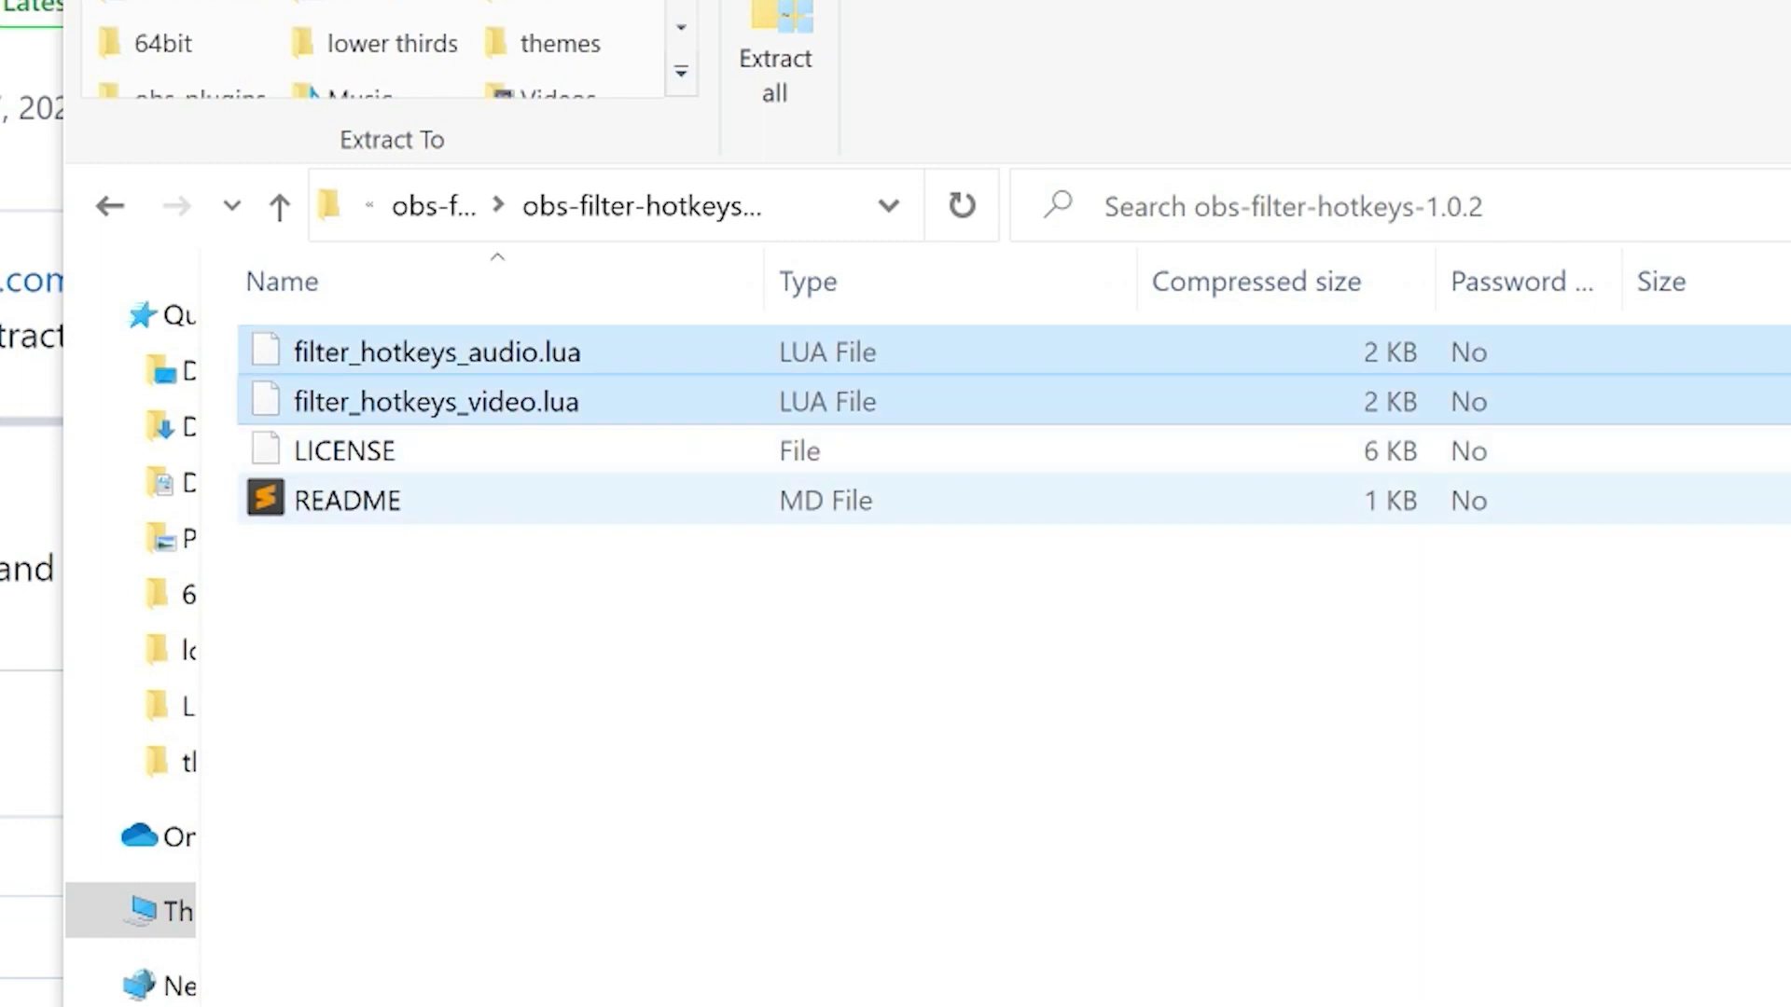
left_click(347, 501)
key("Return")
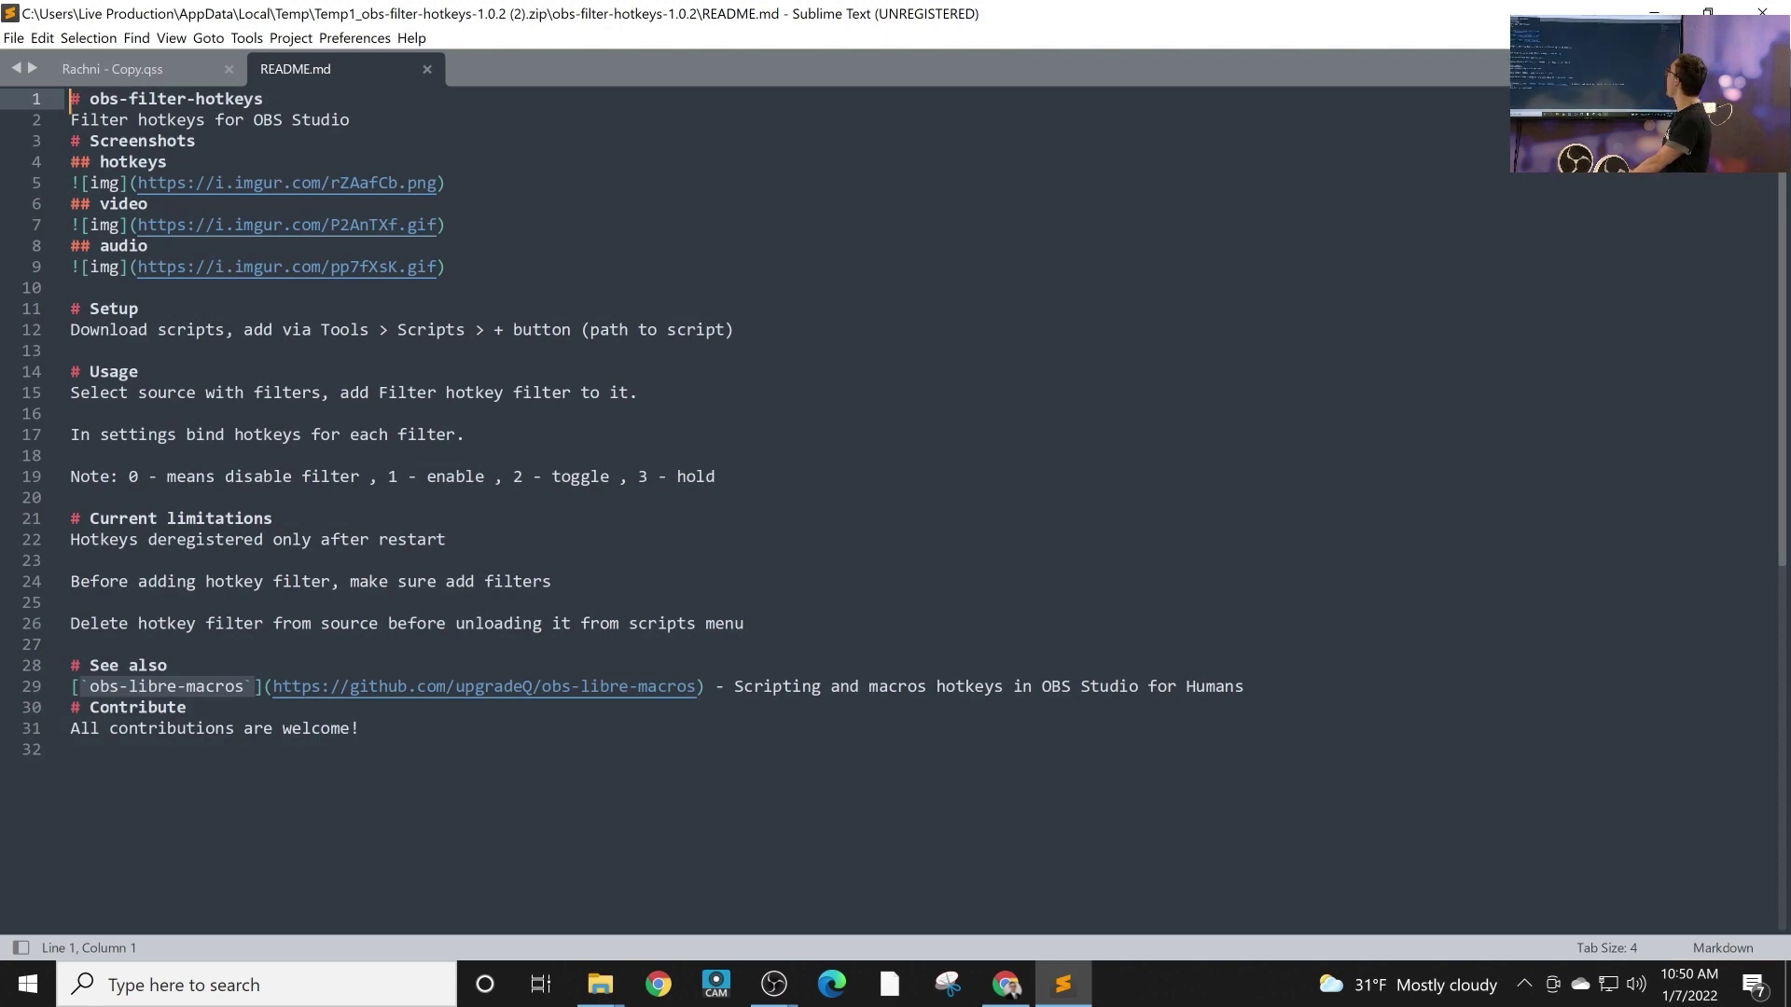
left_click(1654, 13)
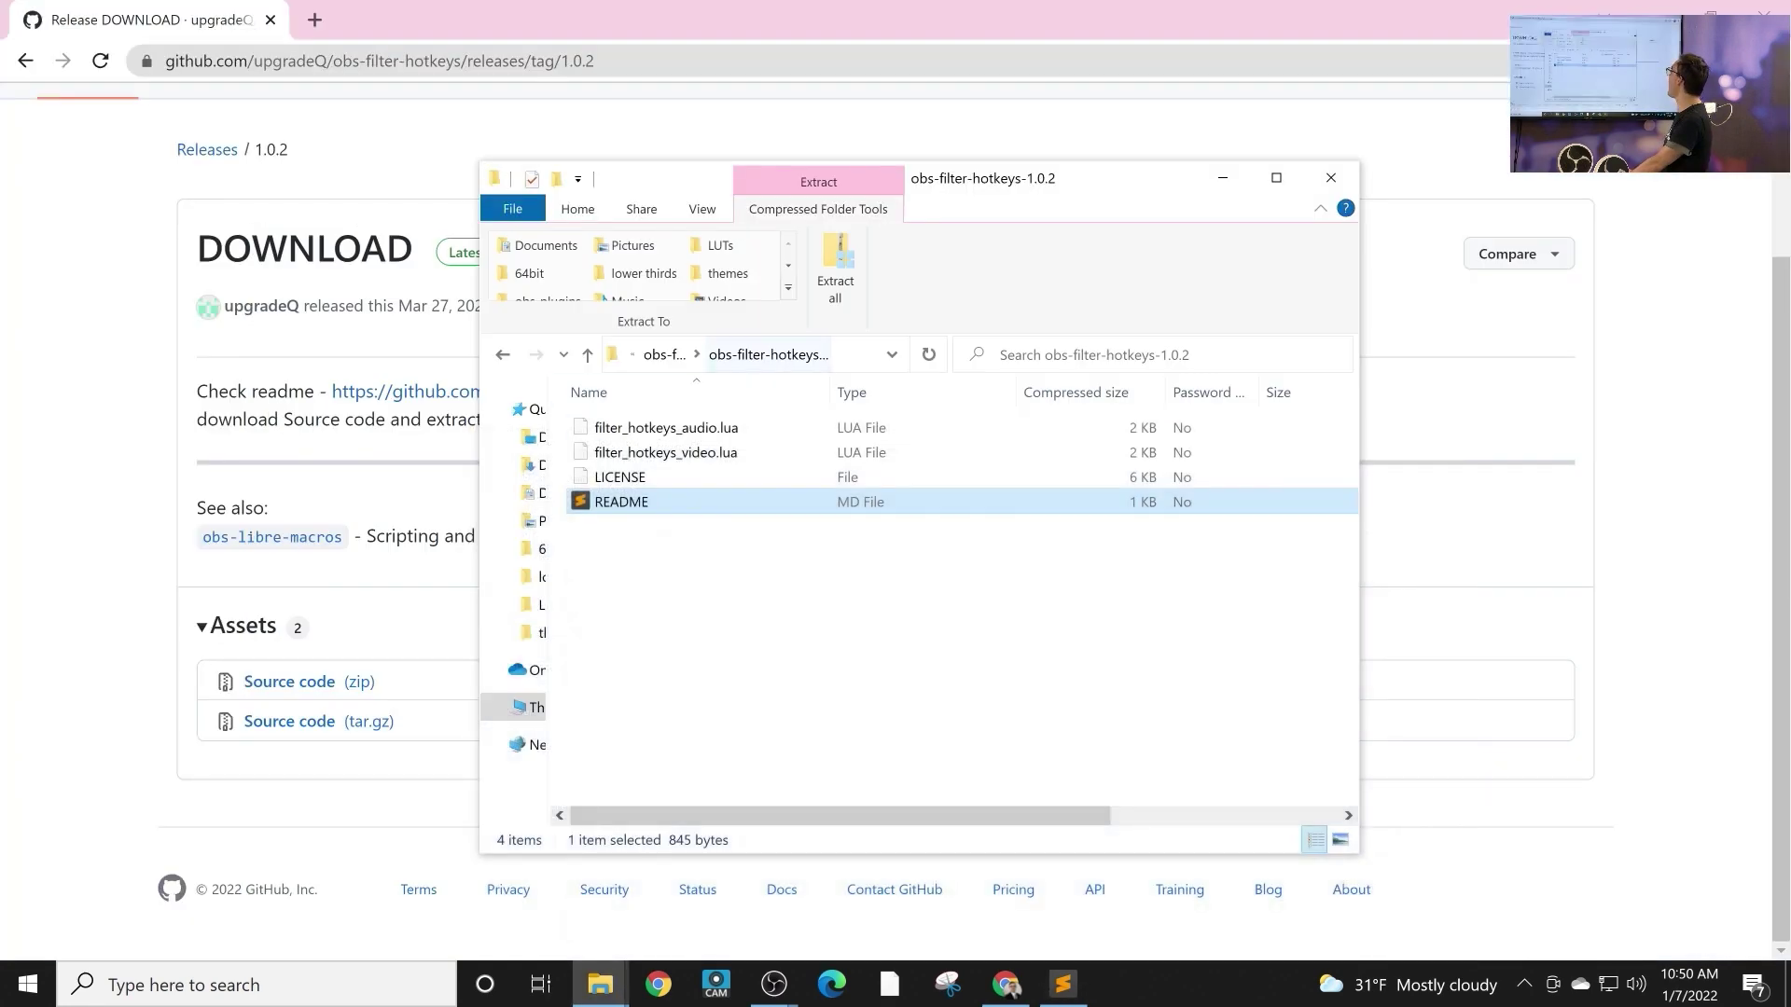
Select filter_hotkeys_audio.lua and filter_hotkeys_video.lua in the archive, and switch to OBS to start adding a script
left_click(690, 428)
left_click(690, 453, "ctrl")
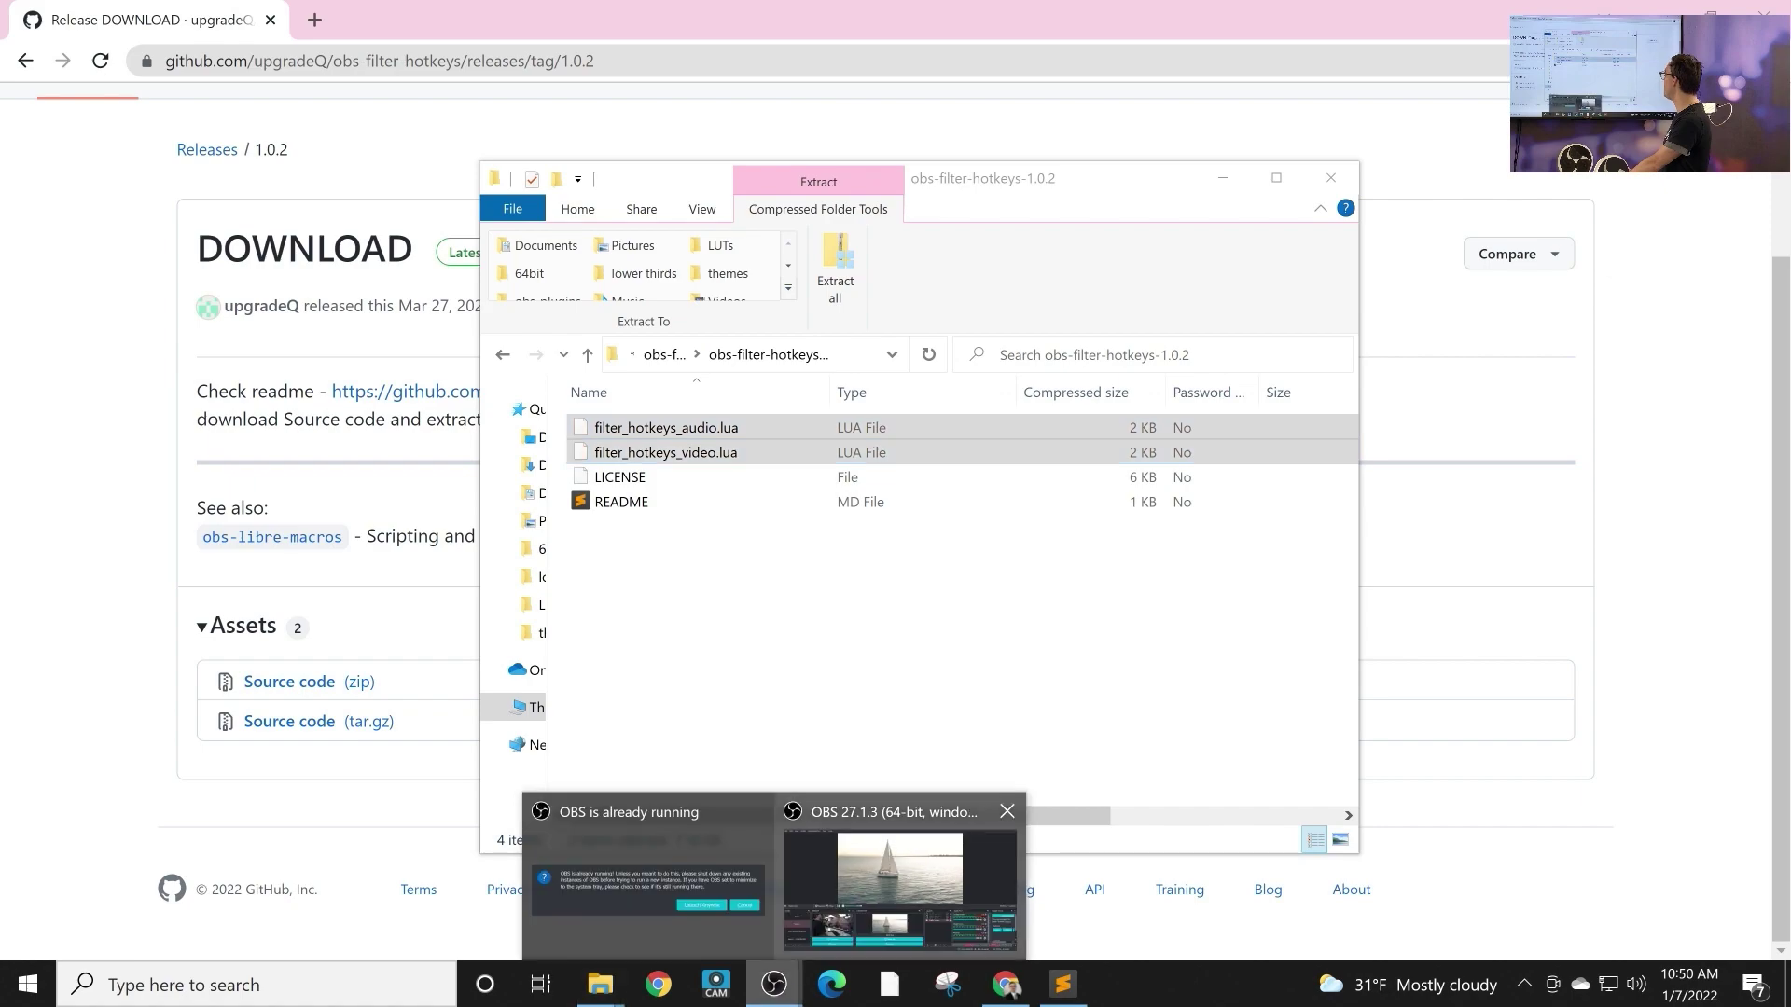
left_click(877, 877)
left_click(315, 38)
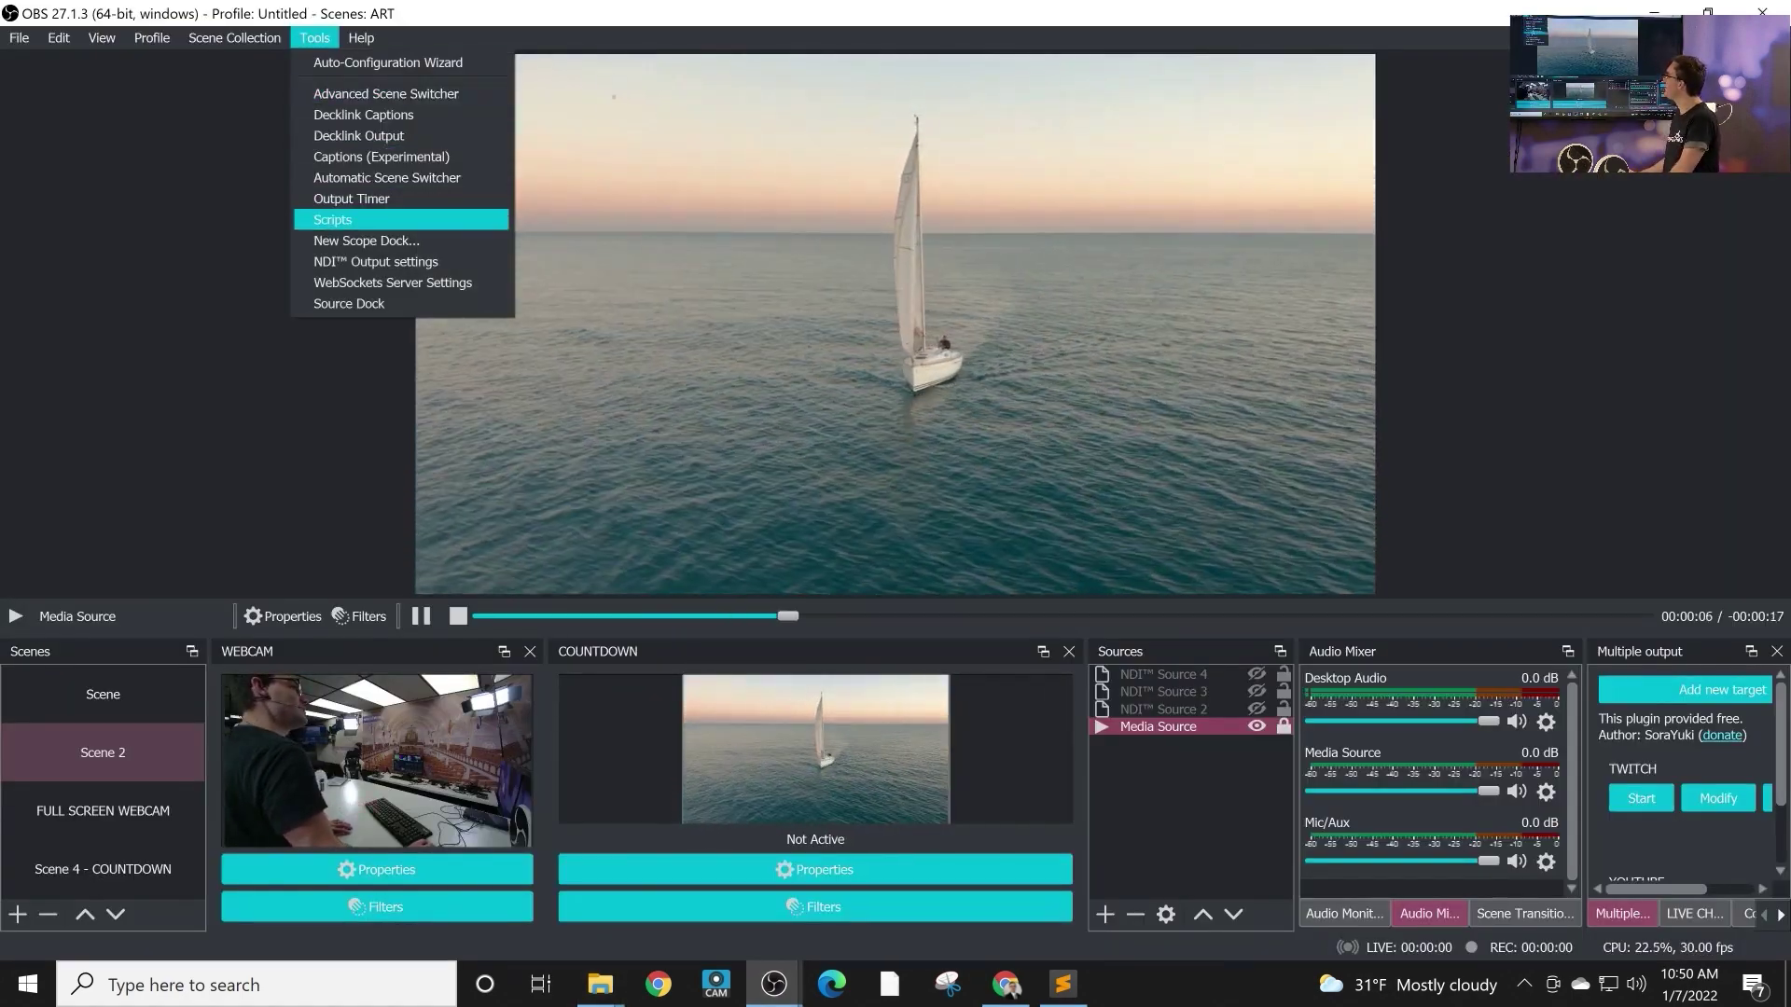
left_click(332, 221)
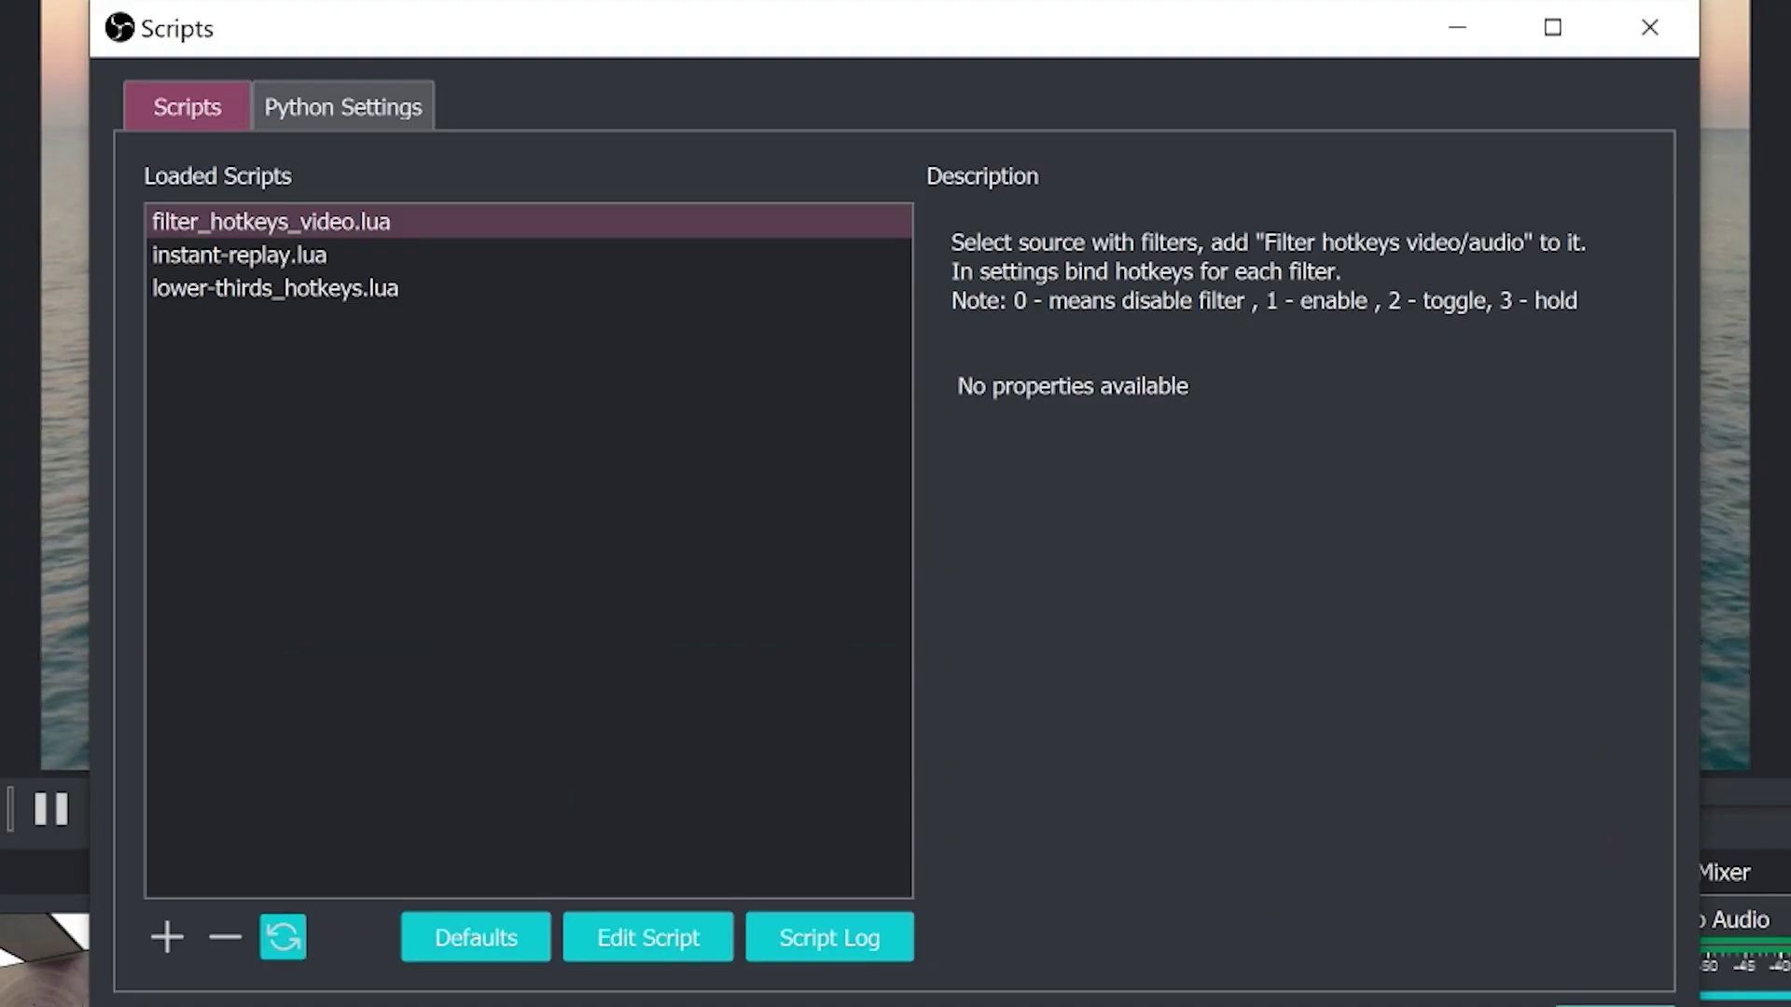
left_click(167, 937)
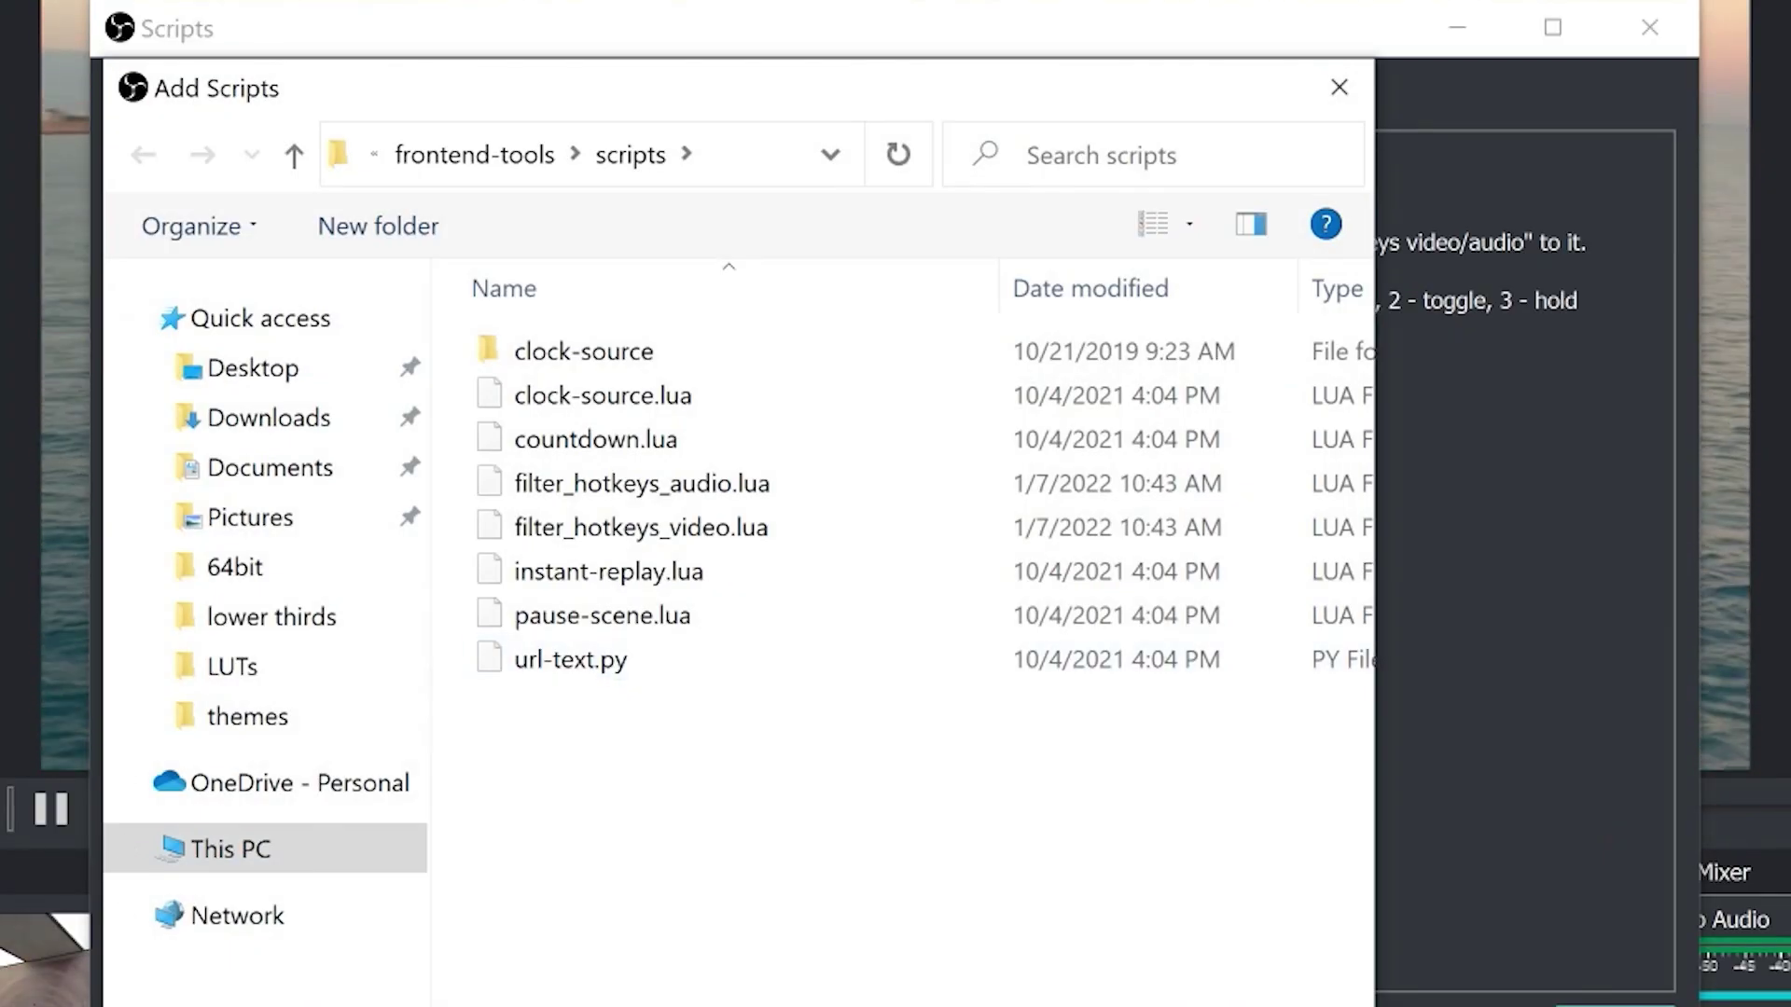
Choose filter_hotkeys_video.lua from the scripts folder as the script to load, and close the script manager
right_click(693, 744)
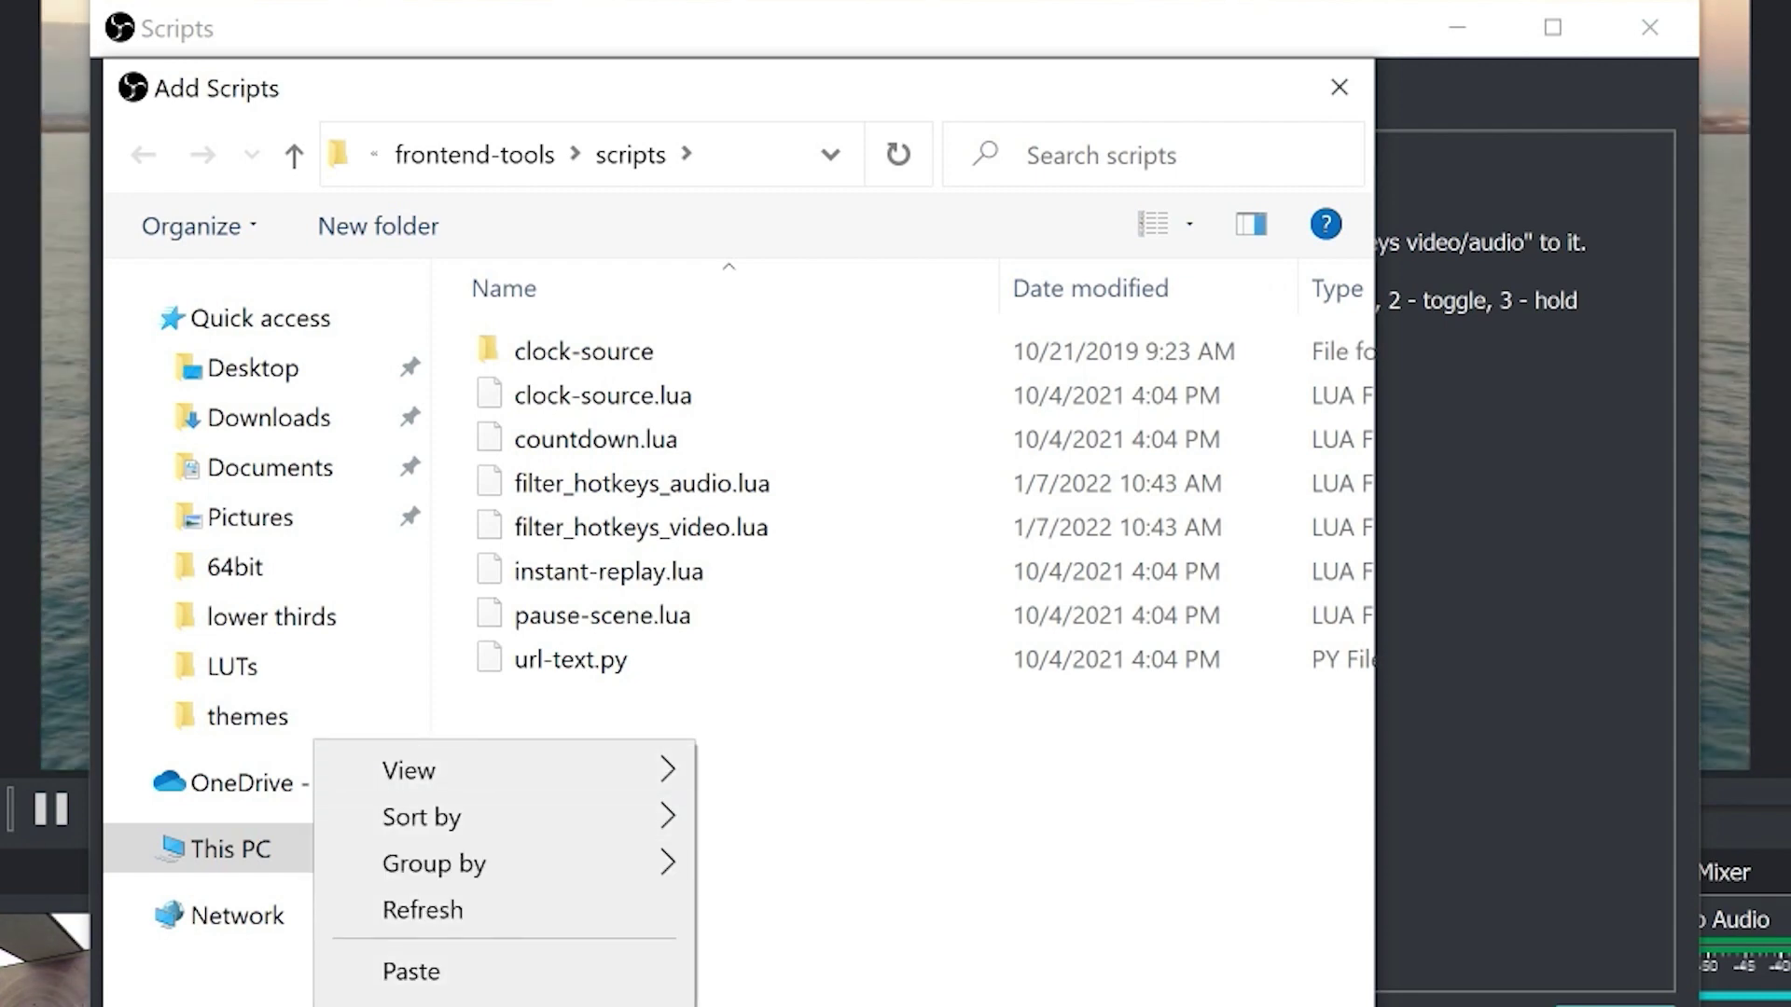
left_click(793, 802)
left_click(653, 483)
left_click(653, 527)
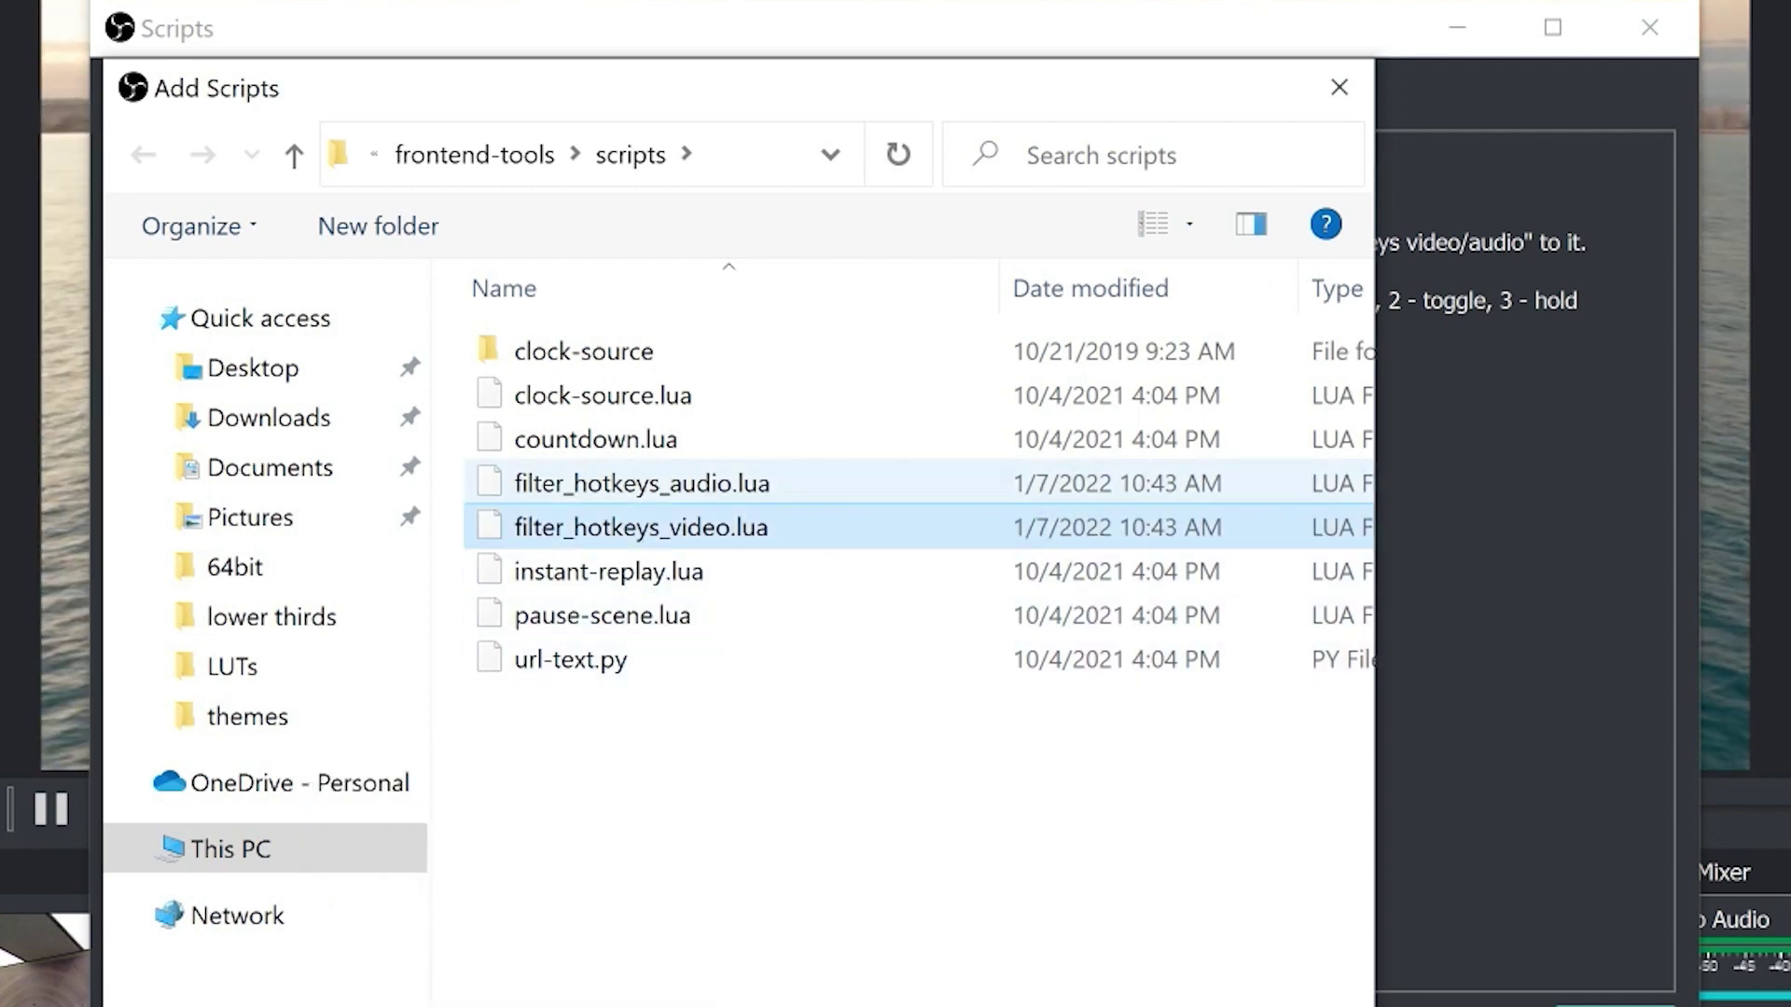
left_click(653, 483)
left_click(660, 528)
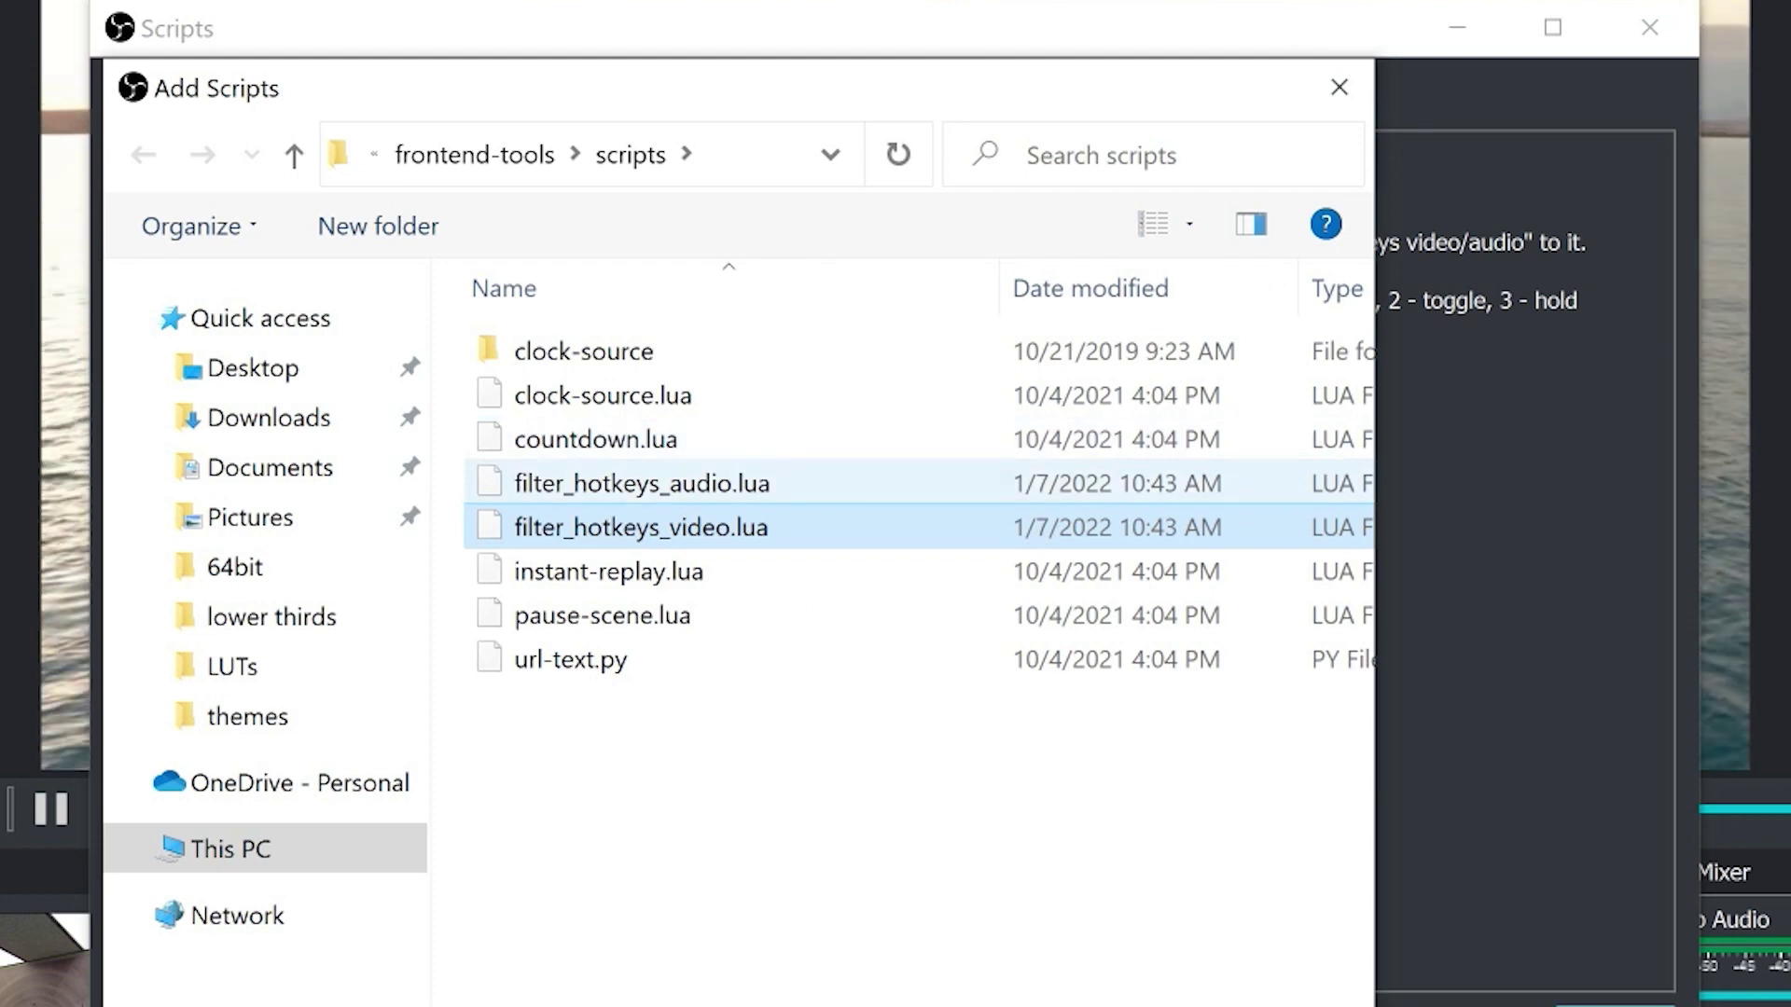
key("Return")
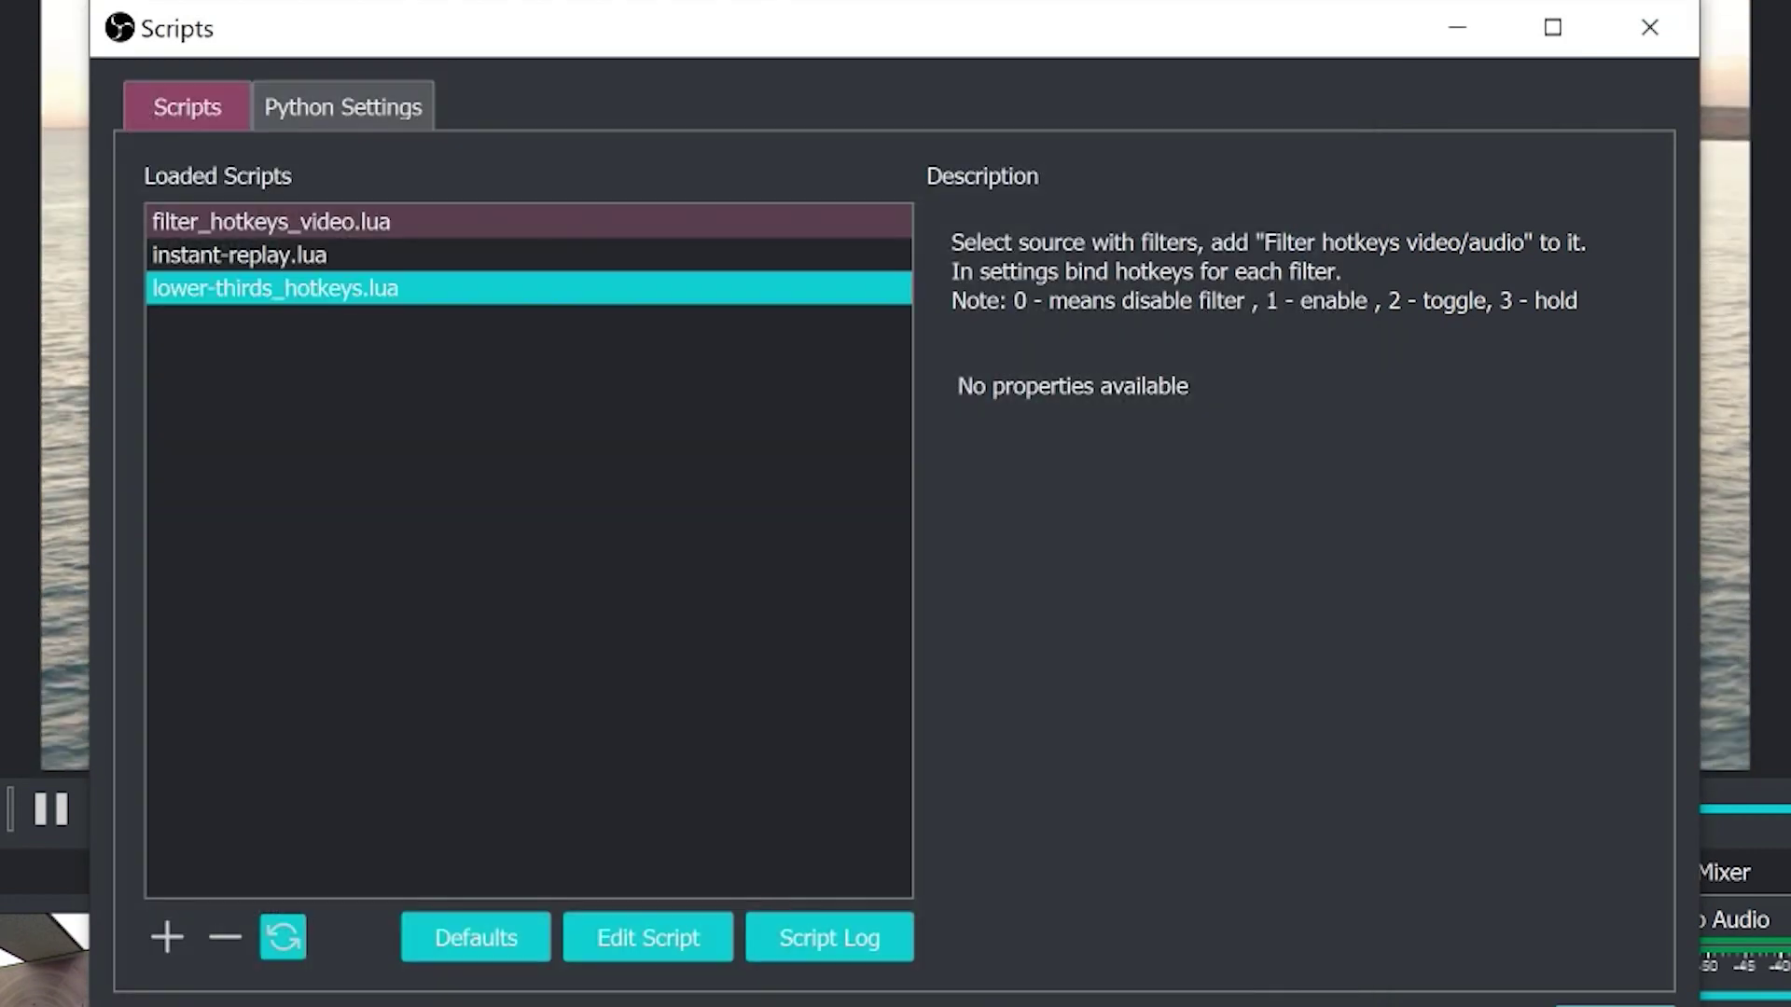
key("Down")
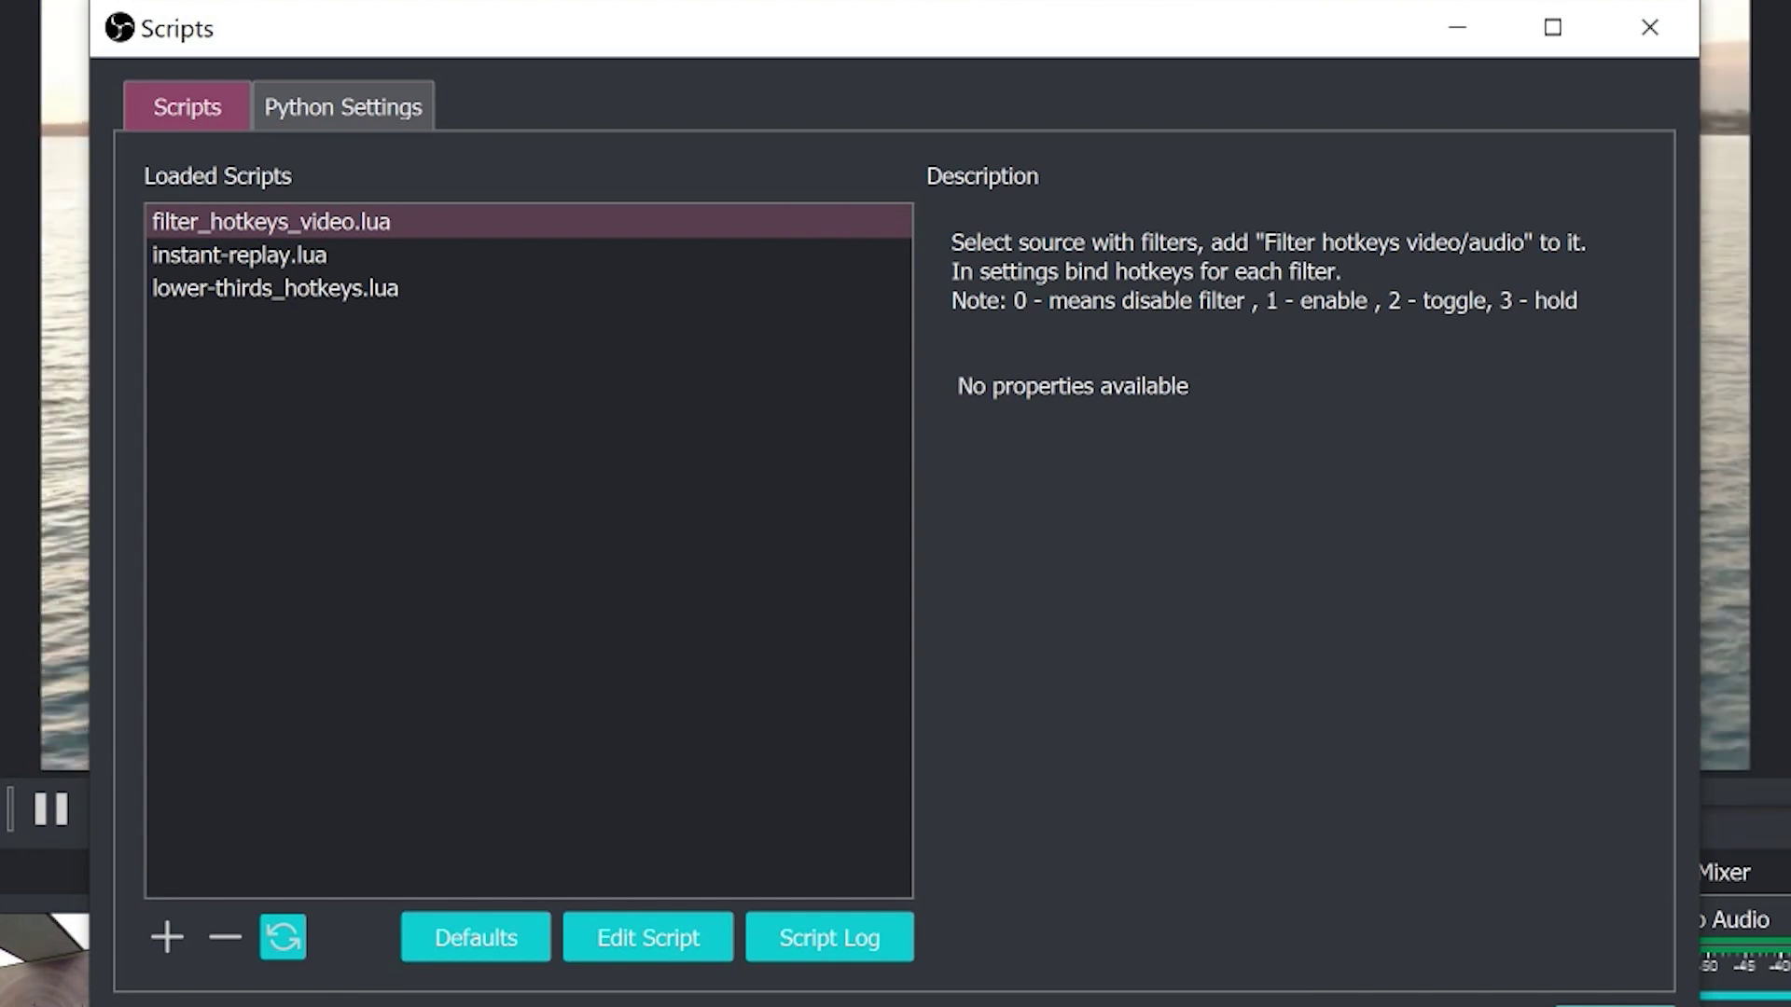
left_click(1616, 1006)
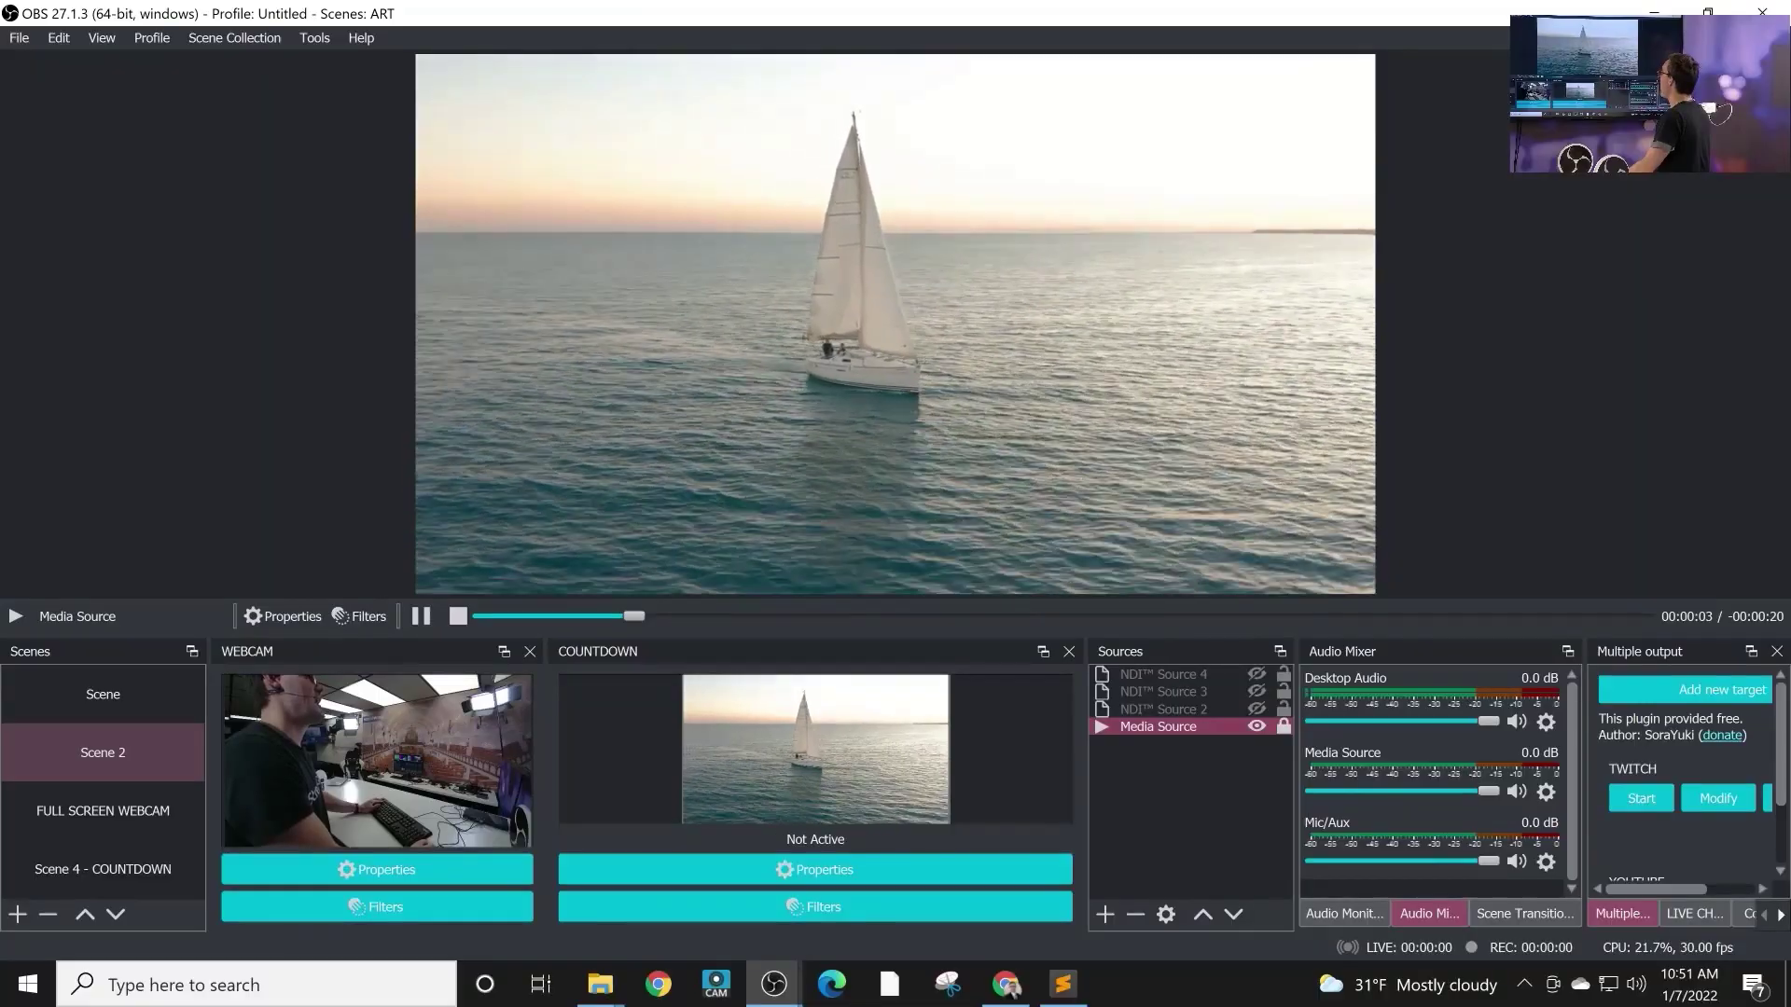
Open the filters of Media Source and enable its Apply LUT effect filter
right_click(1147, 727)
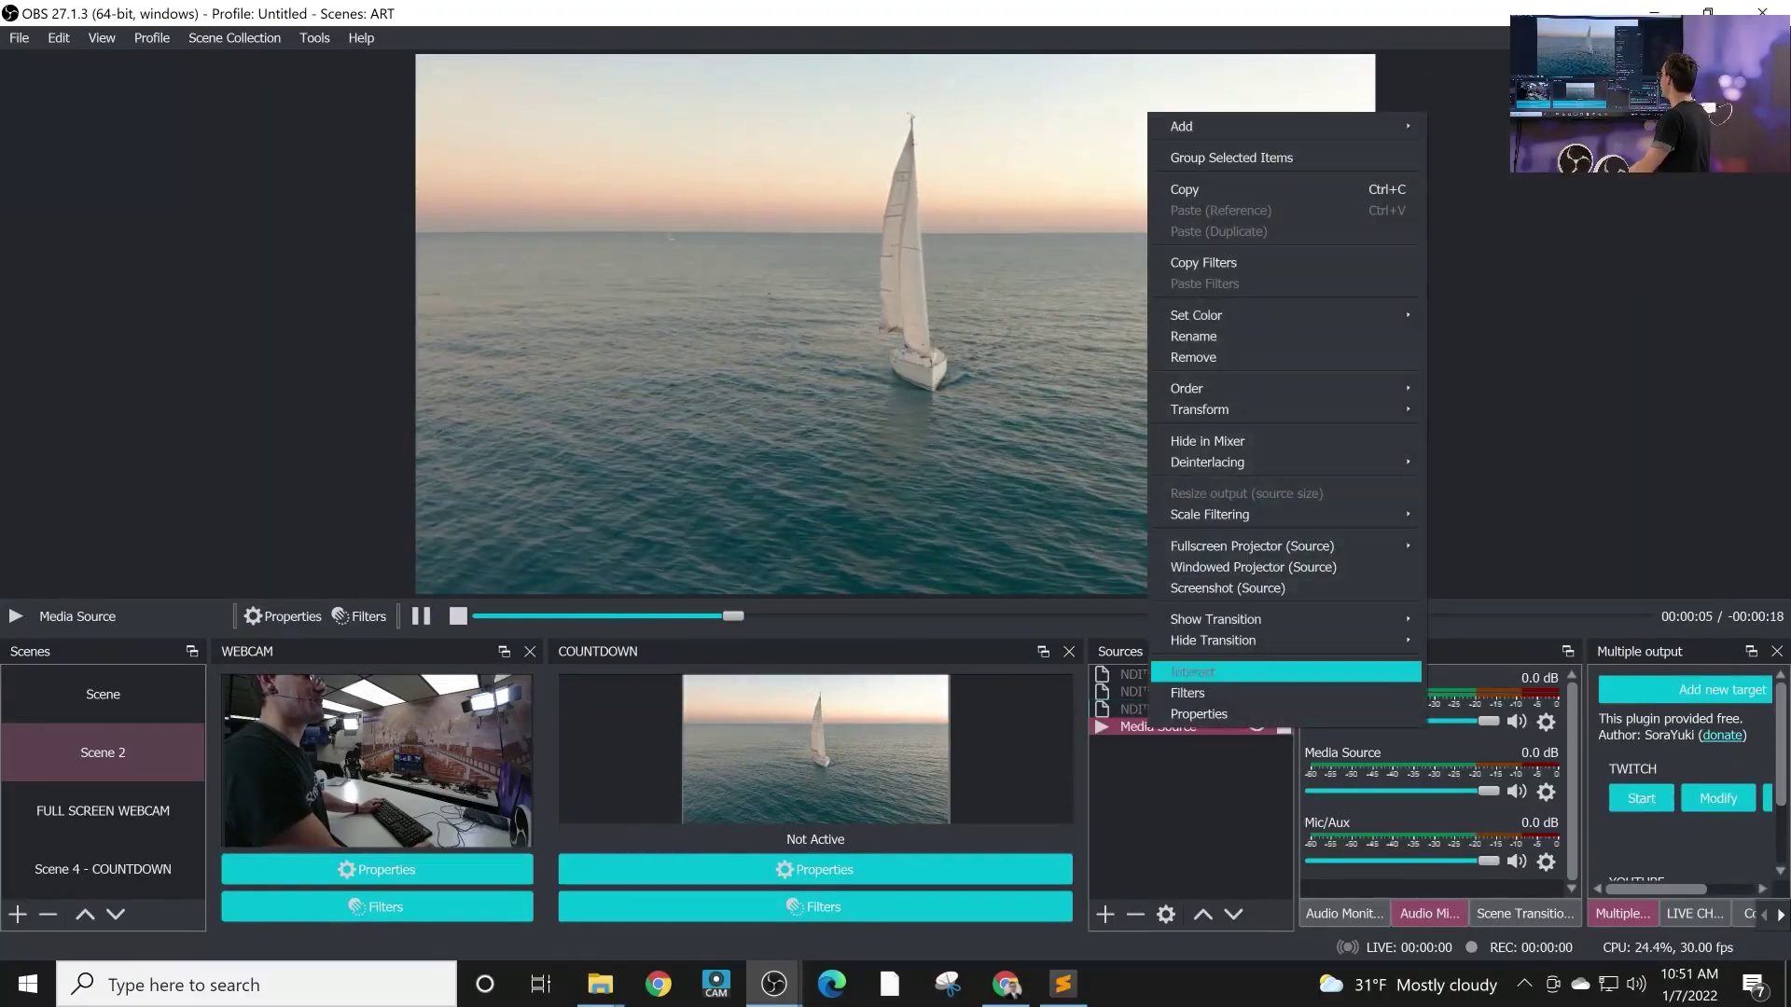
left_click(1187, 693)
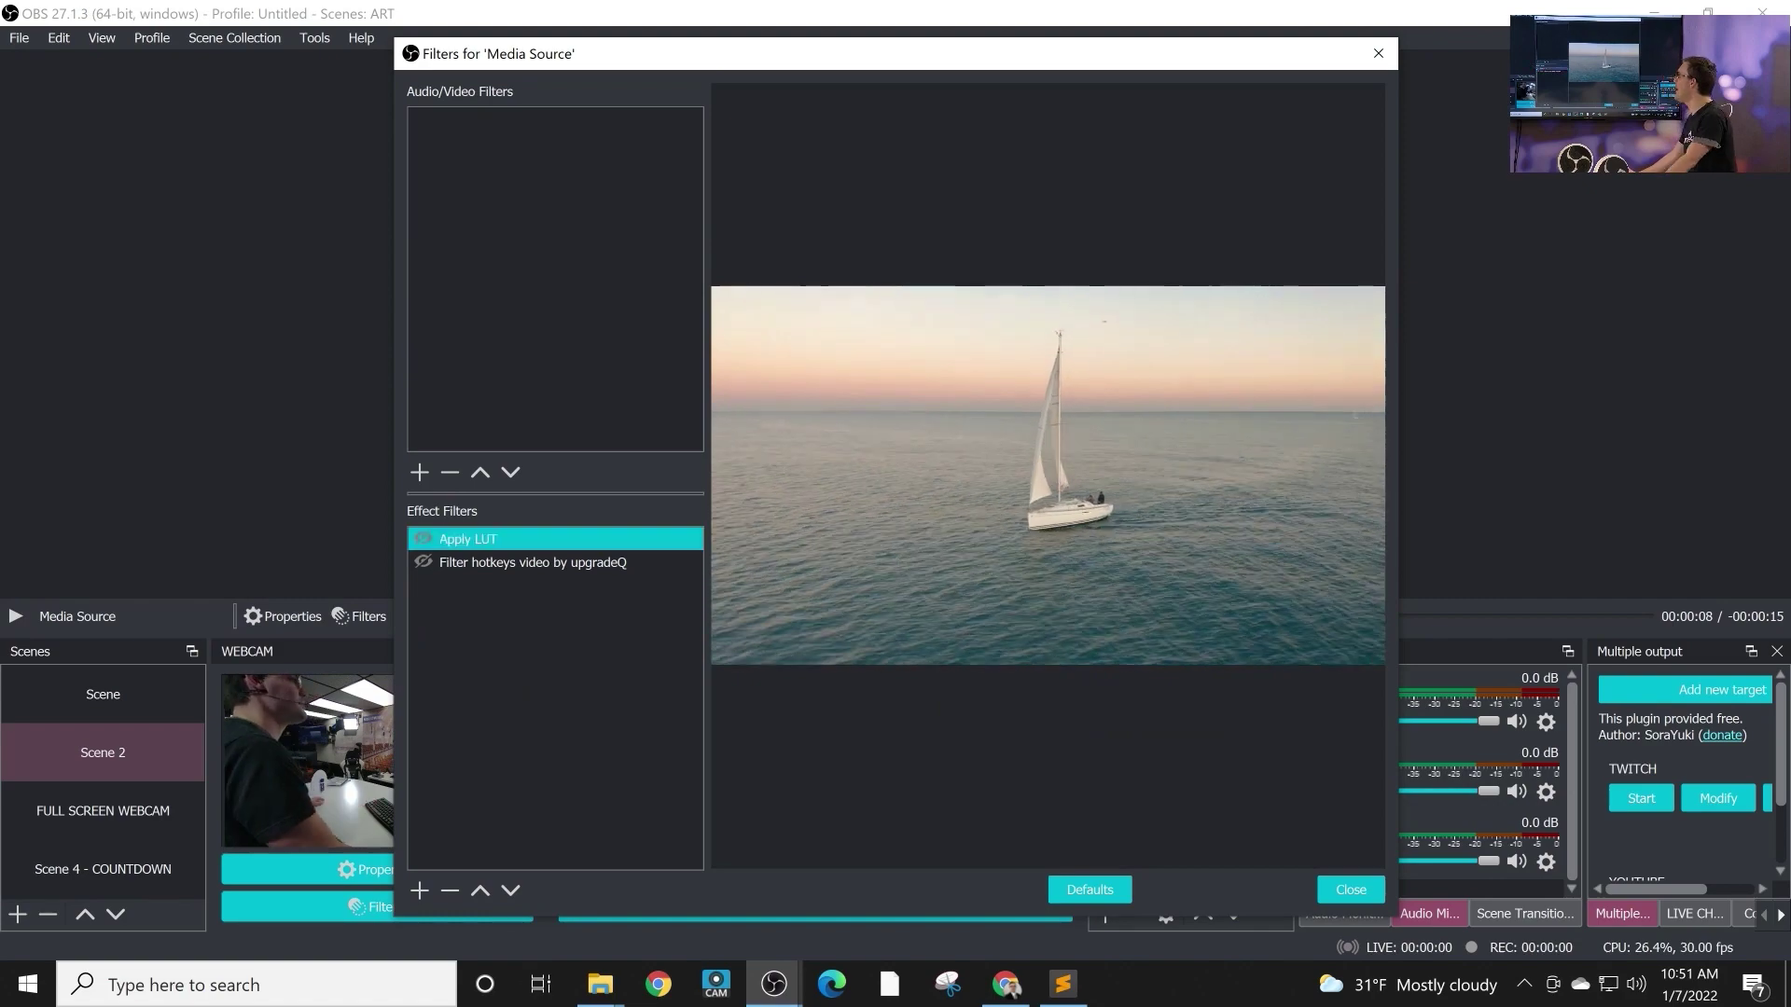
left_click(468, 539)
left_click(423, 538)
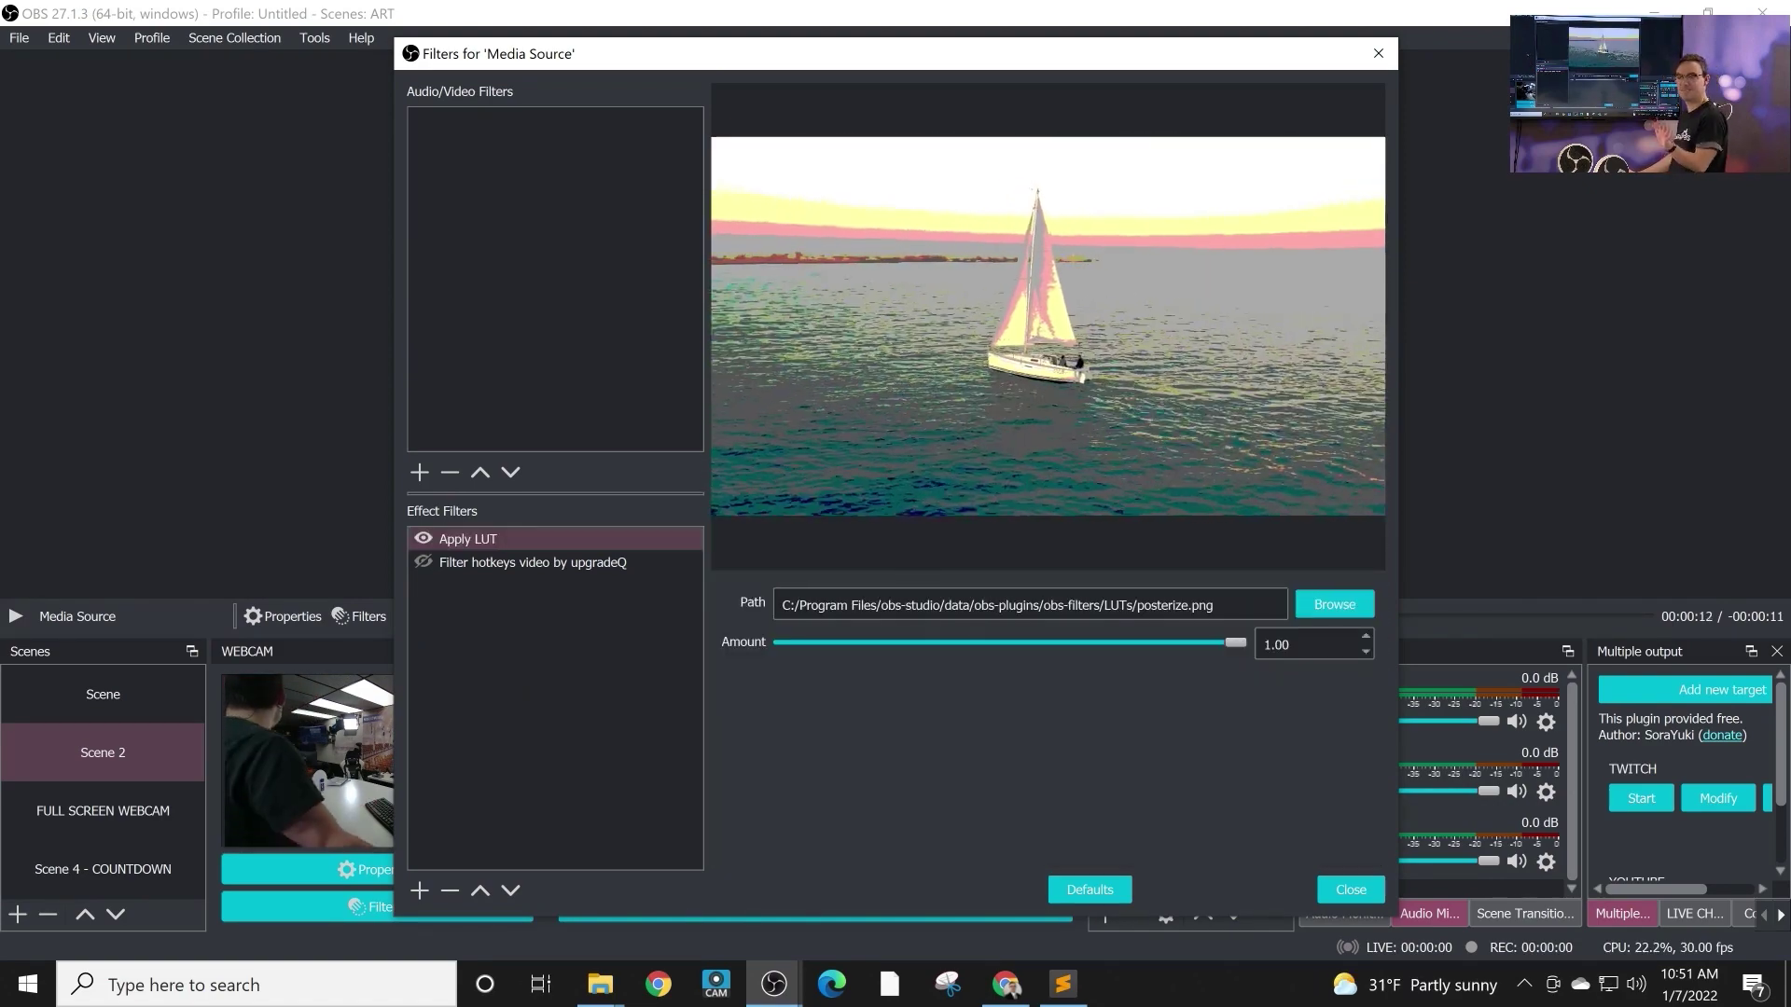
Examine the Filter hotkeys video by upgradeQ filter and its entry among the available effect filters, and leave the filters
left_click(533, 562)
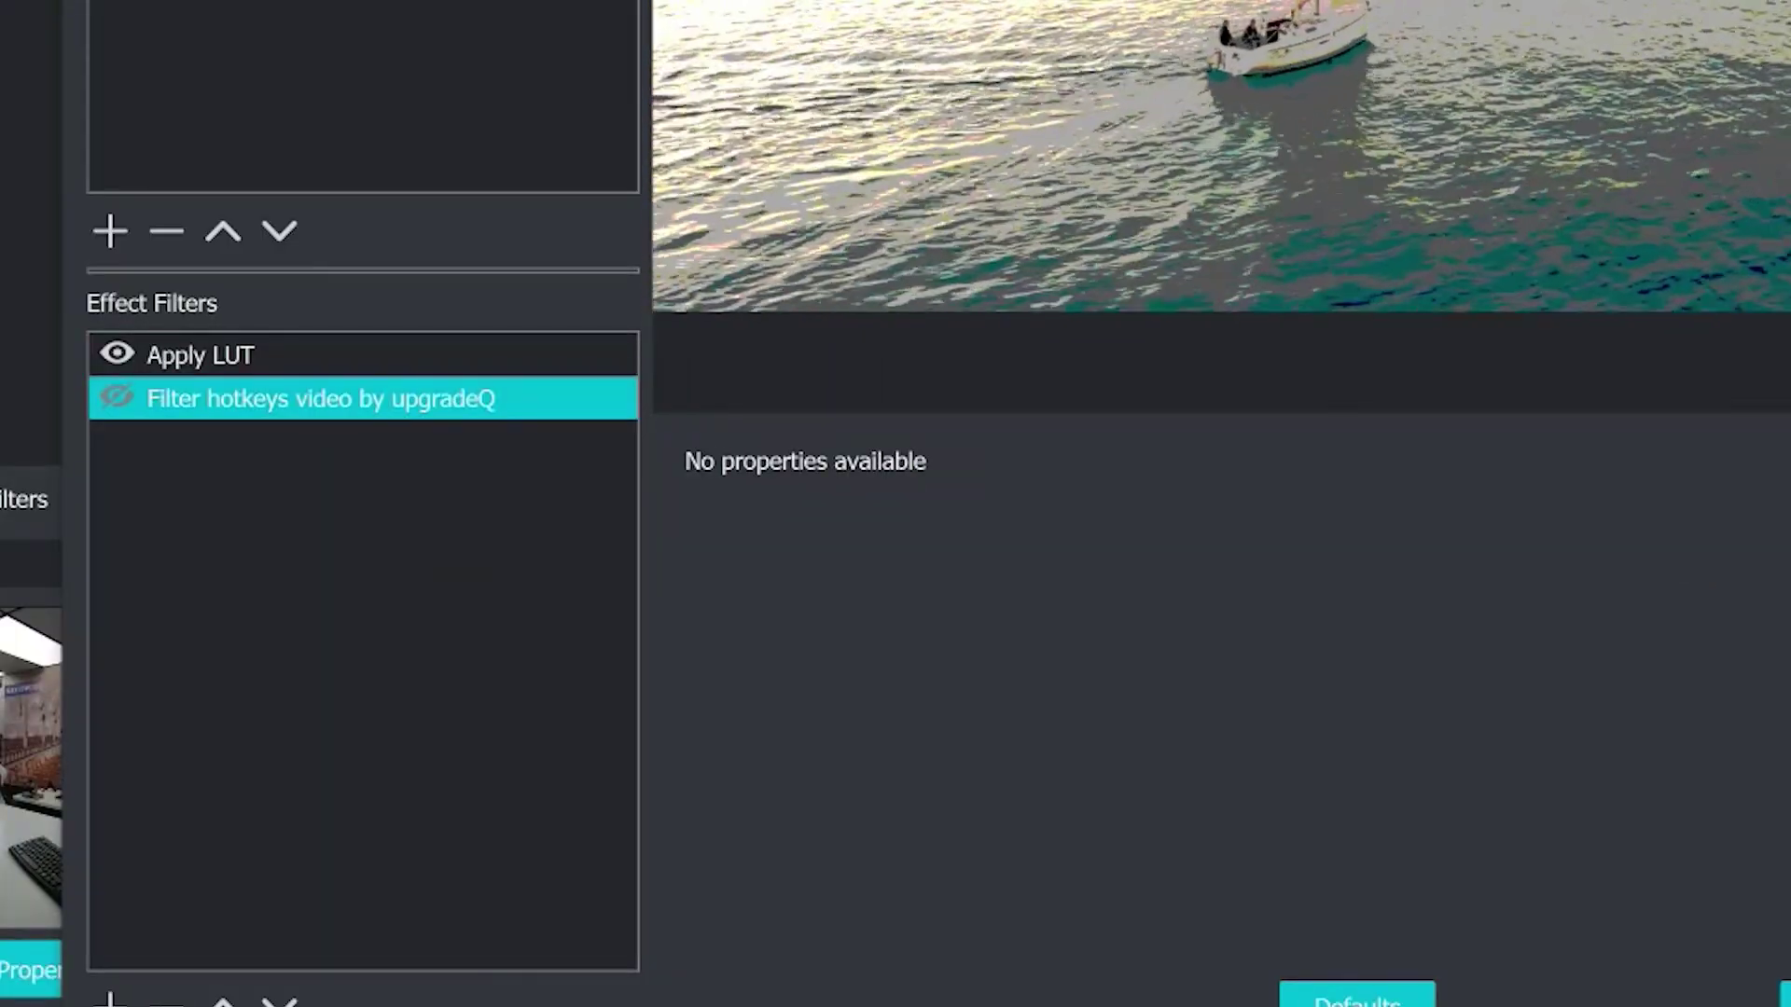
left_click(110, 1001)
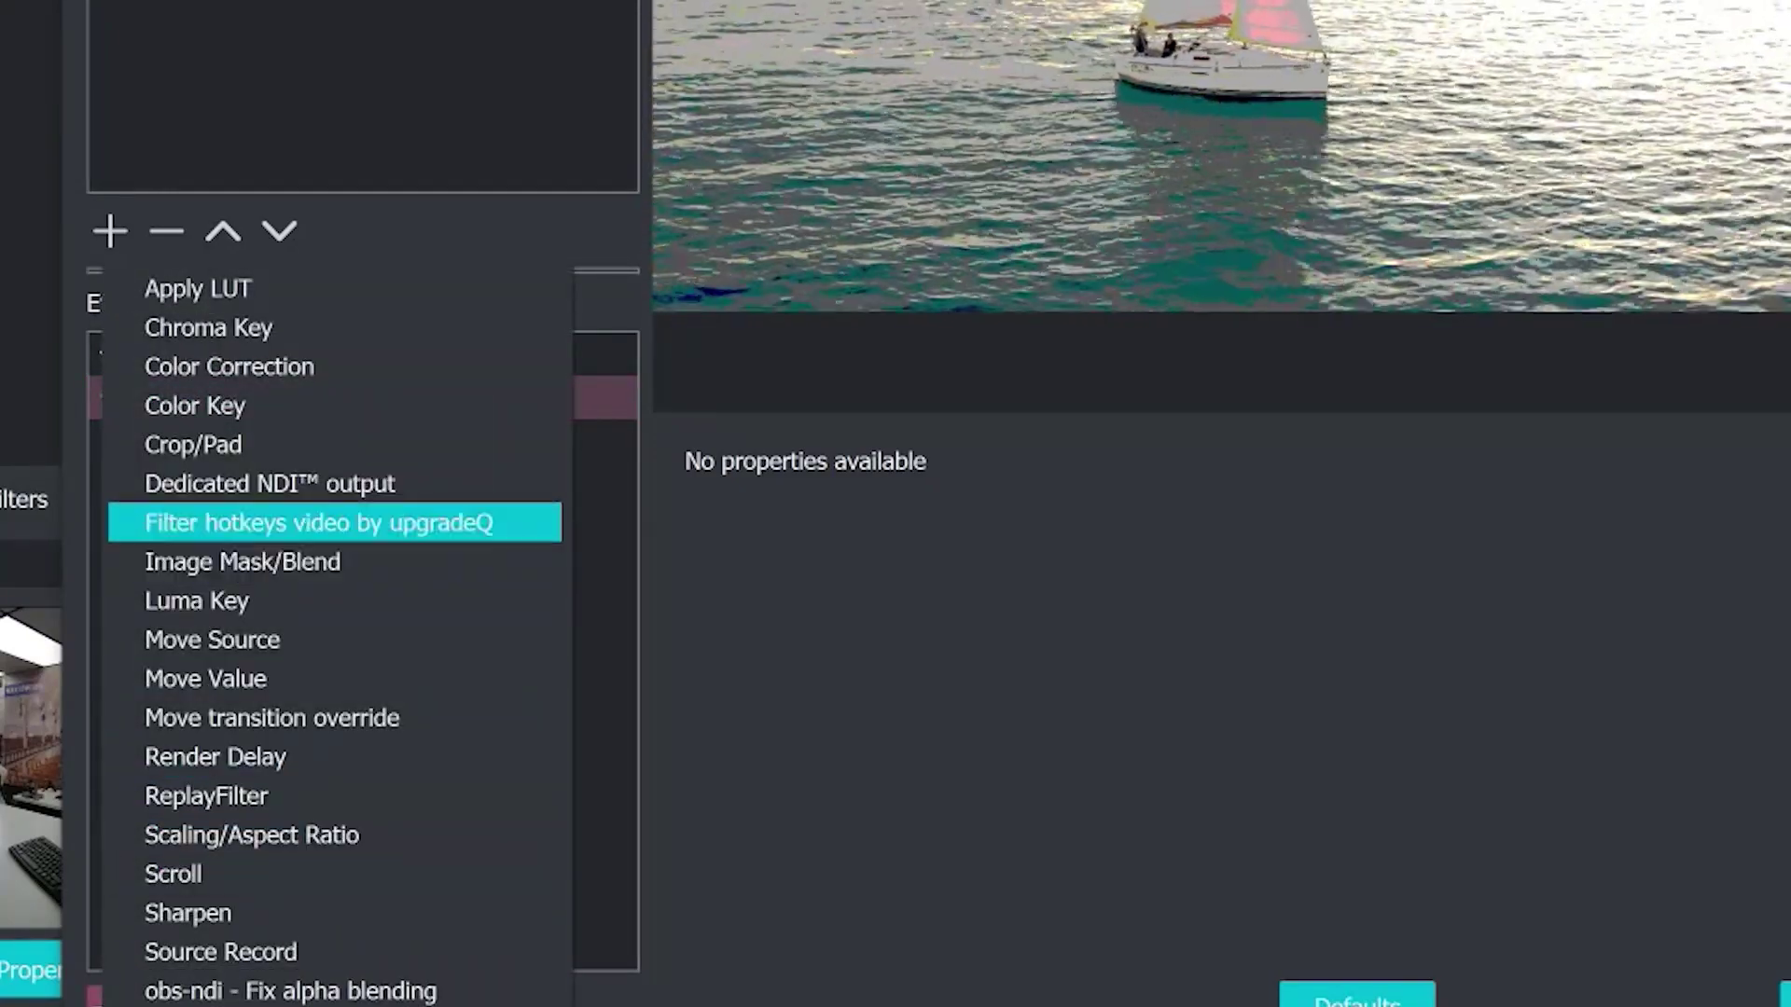
left_click(671, 457)
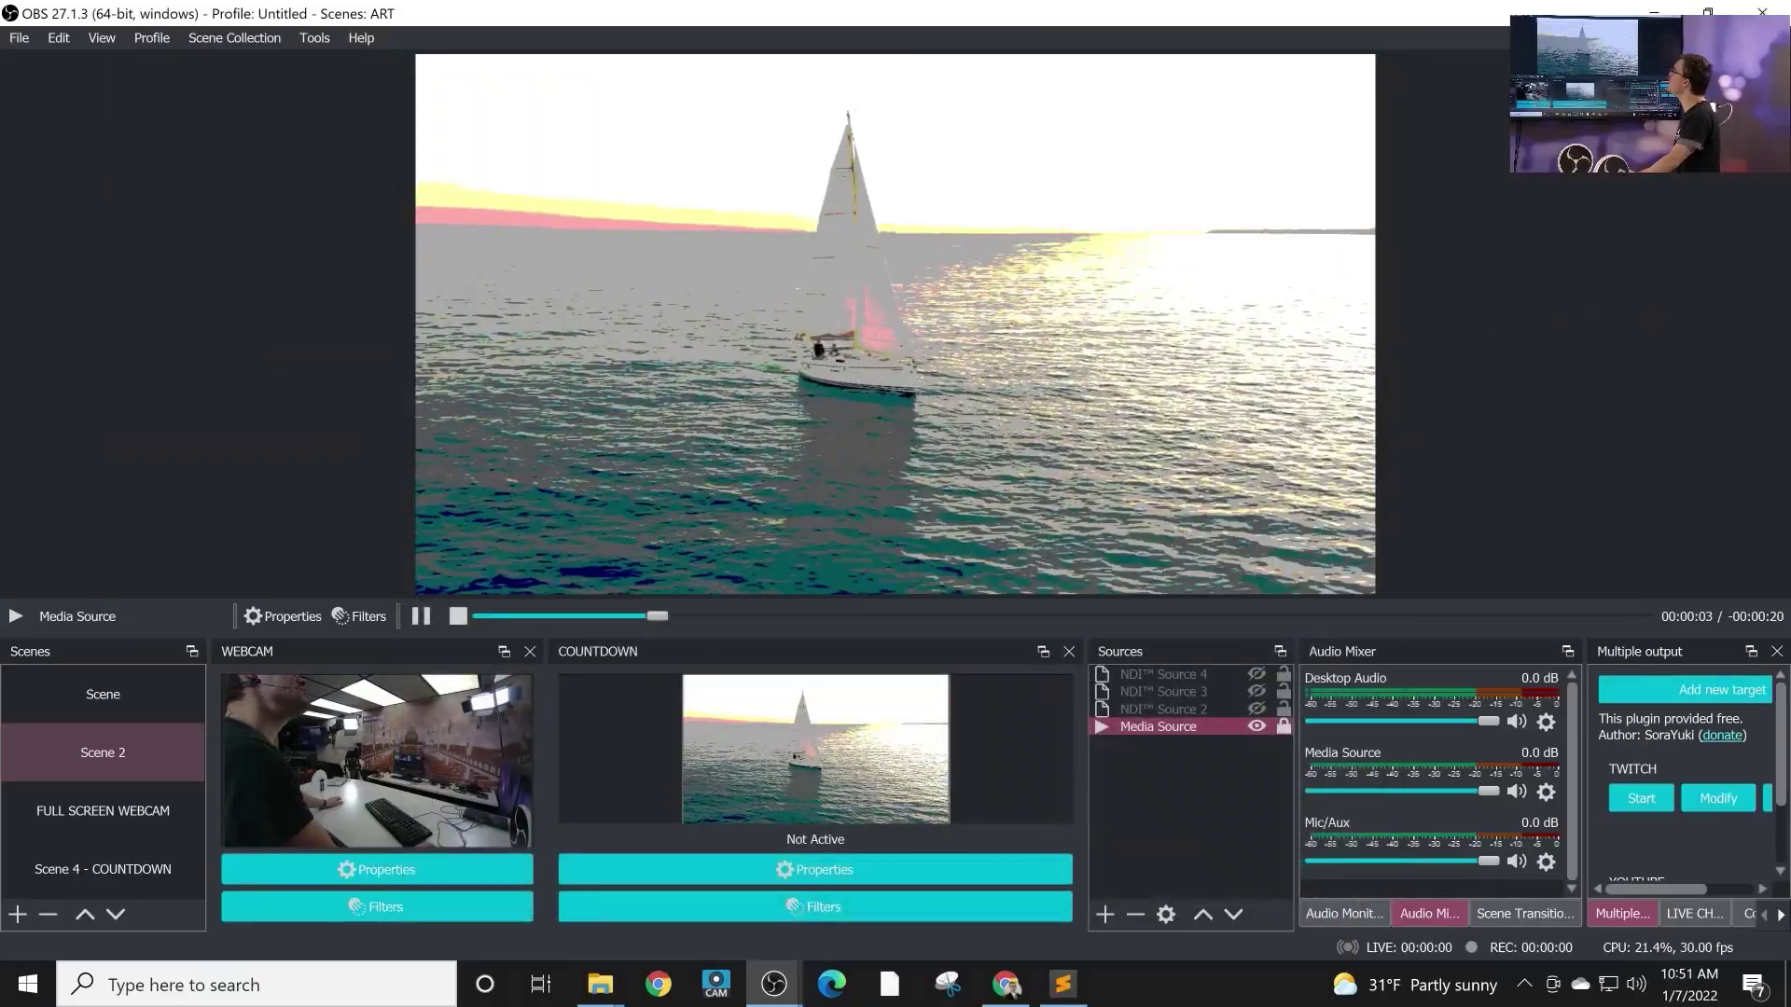
Open the OBS hotkey settings and locate the Apply LUT entries for Media Source
left_click(19, 38)
left_click(47, 113)
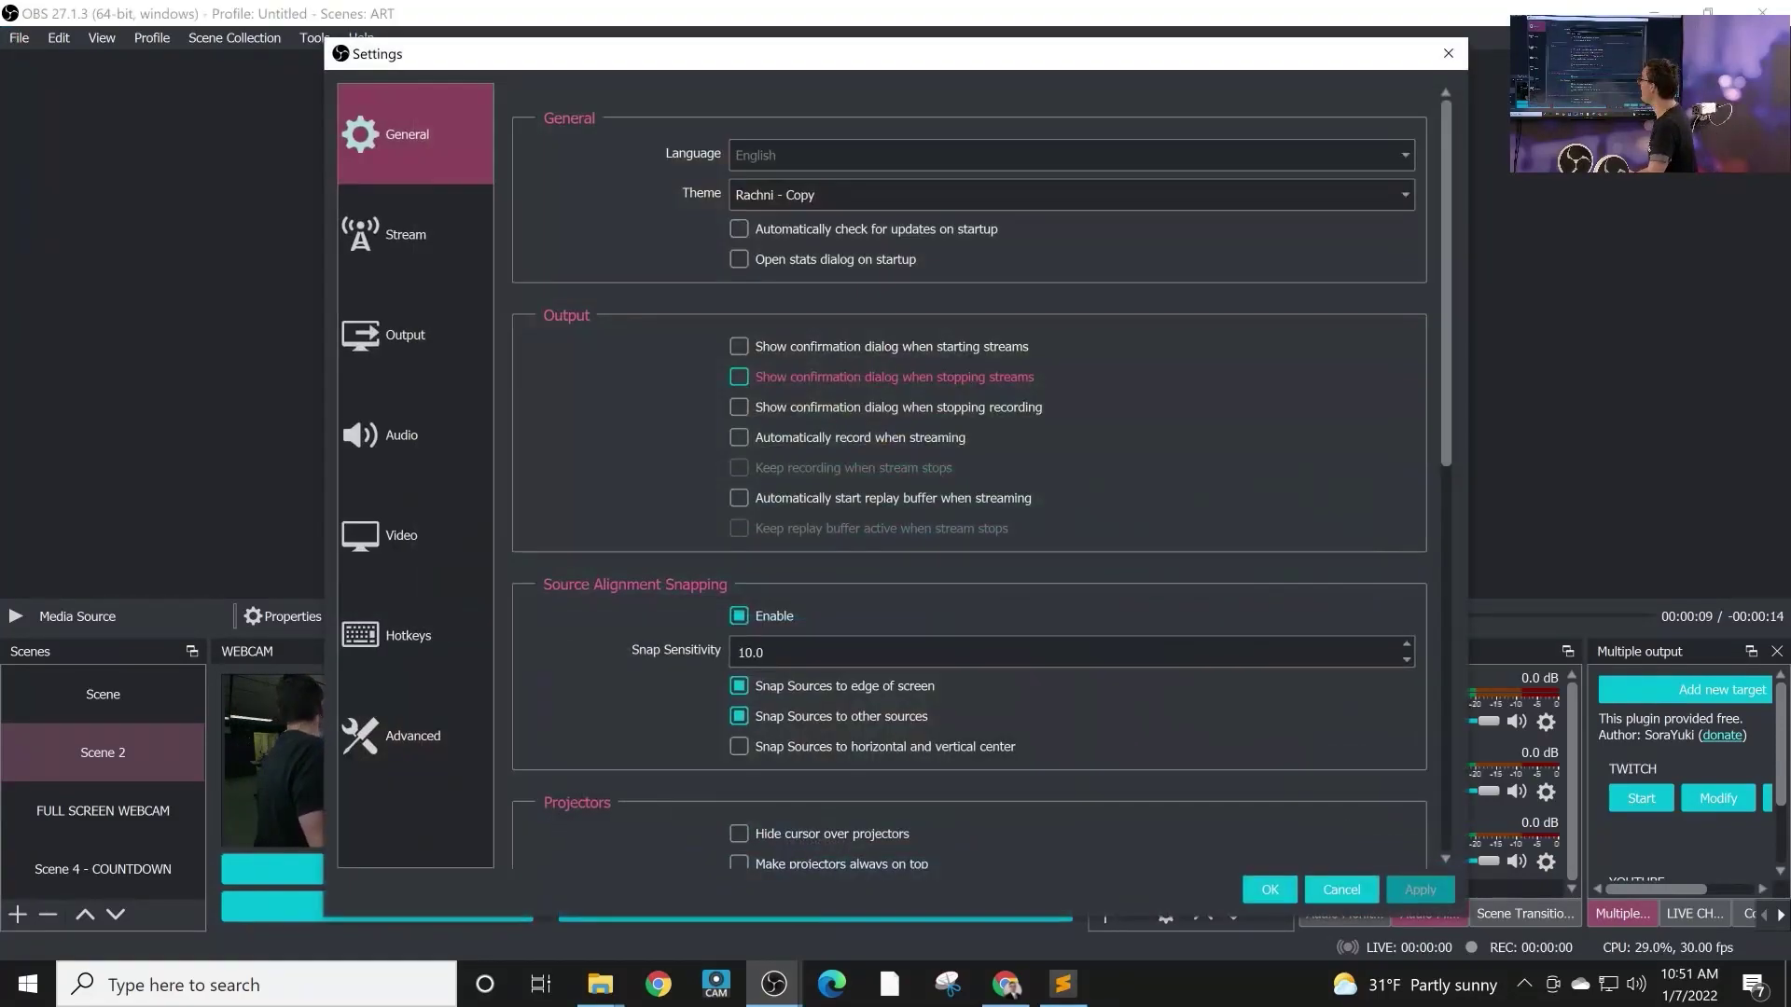
left_click(416, 635)
scroll(970, 476, "down", 2)
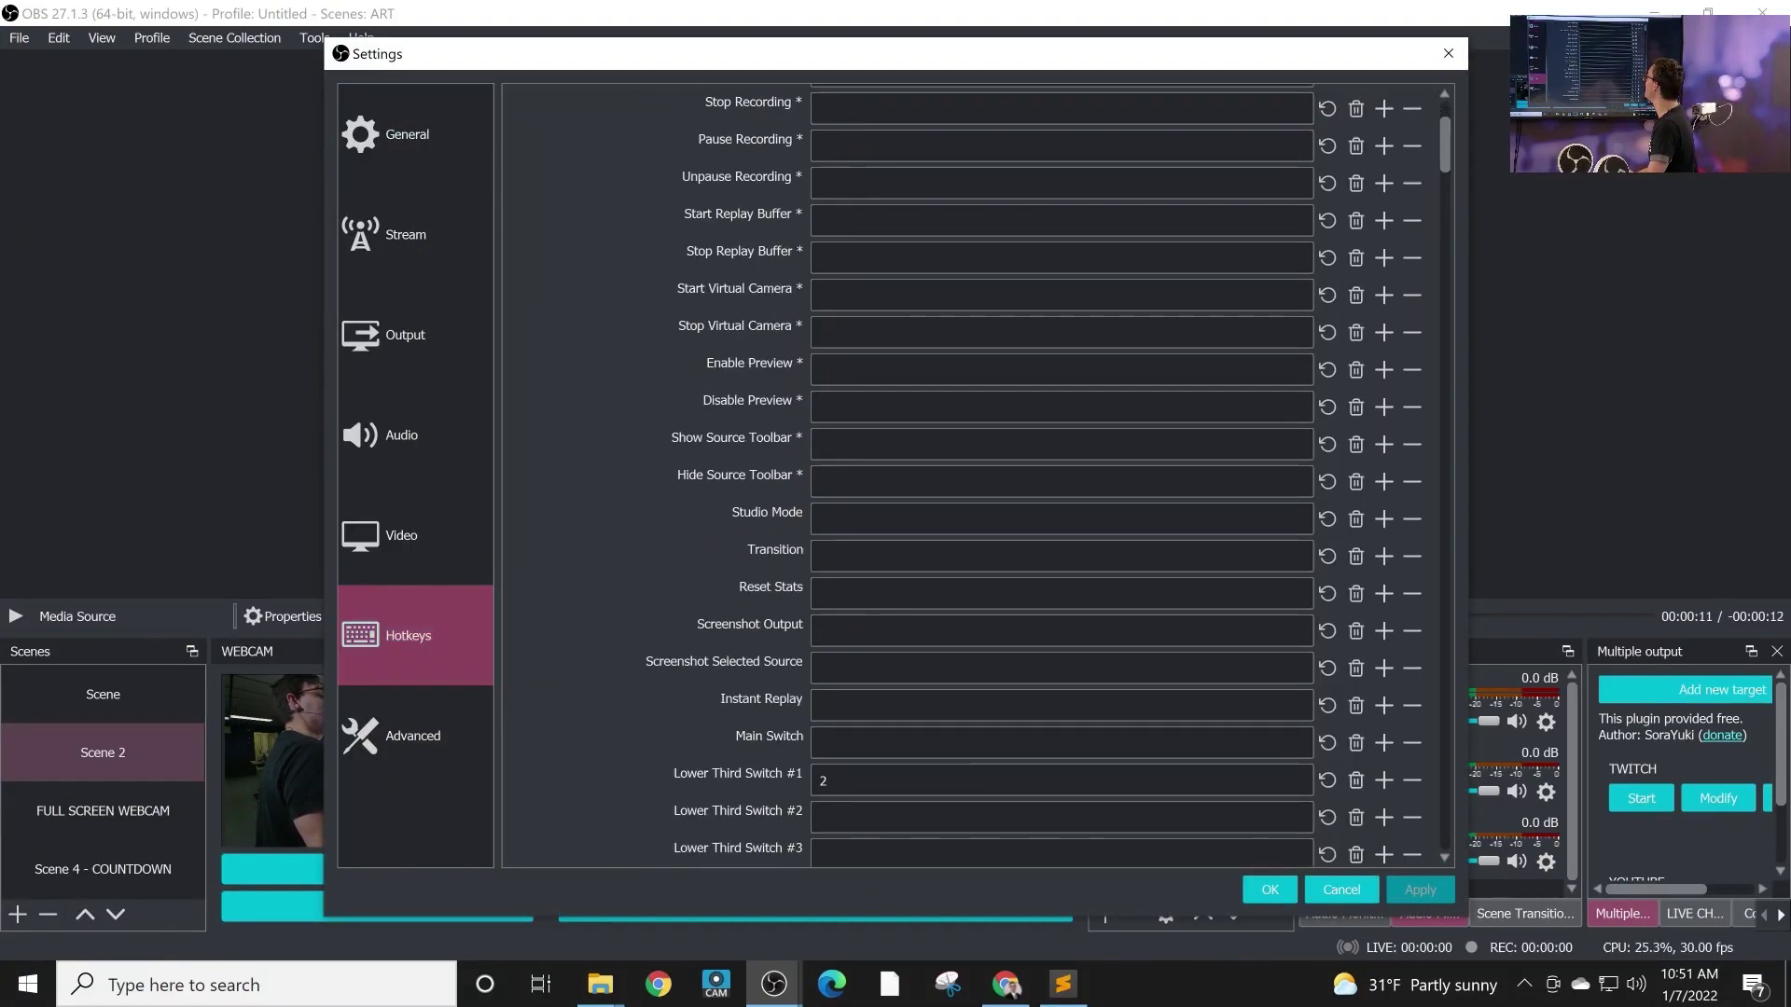
scroll(970, 476, "down", 10)
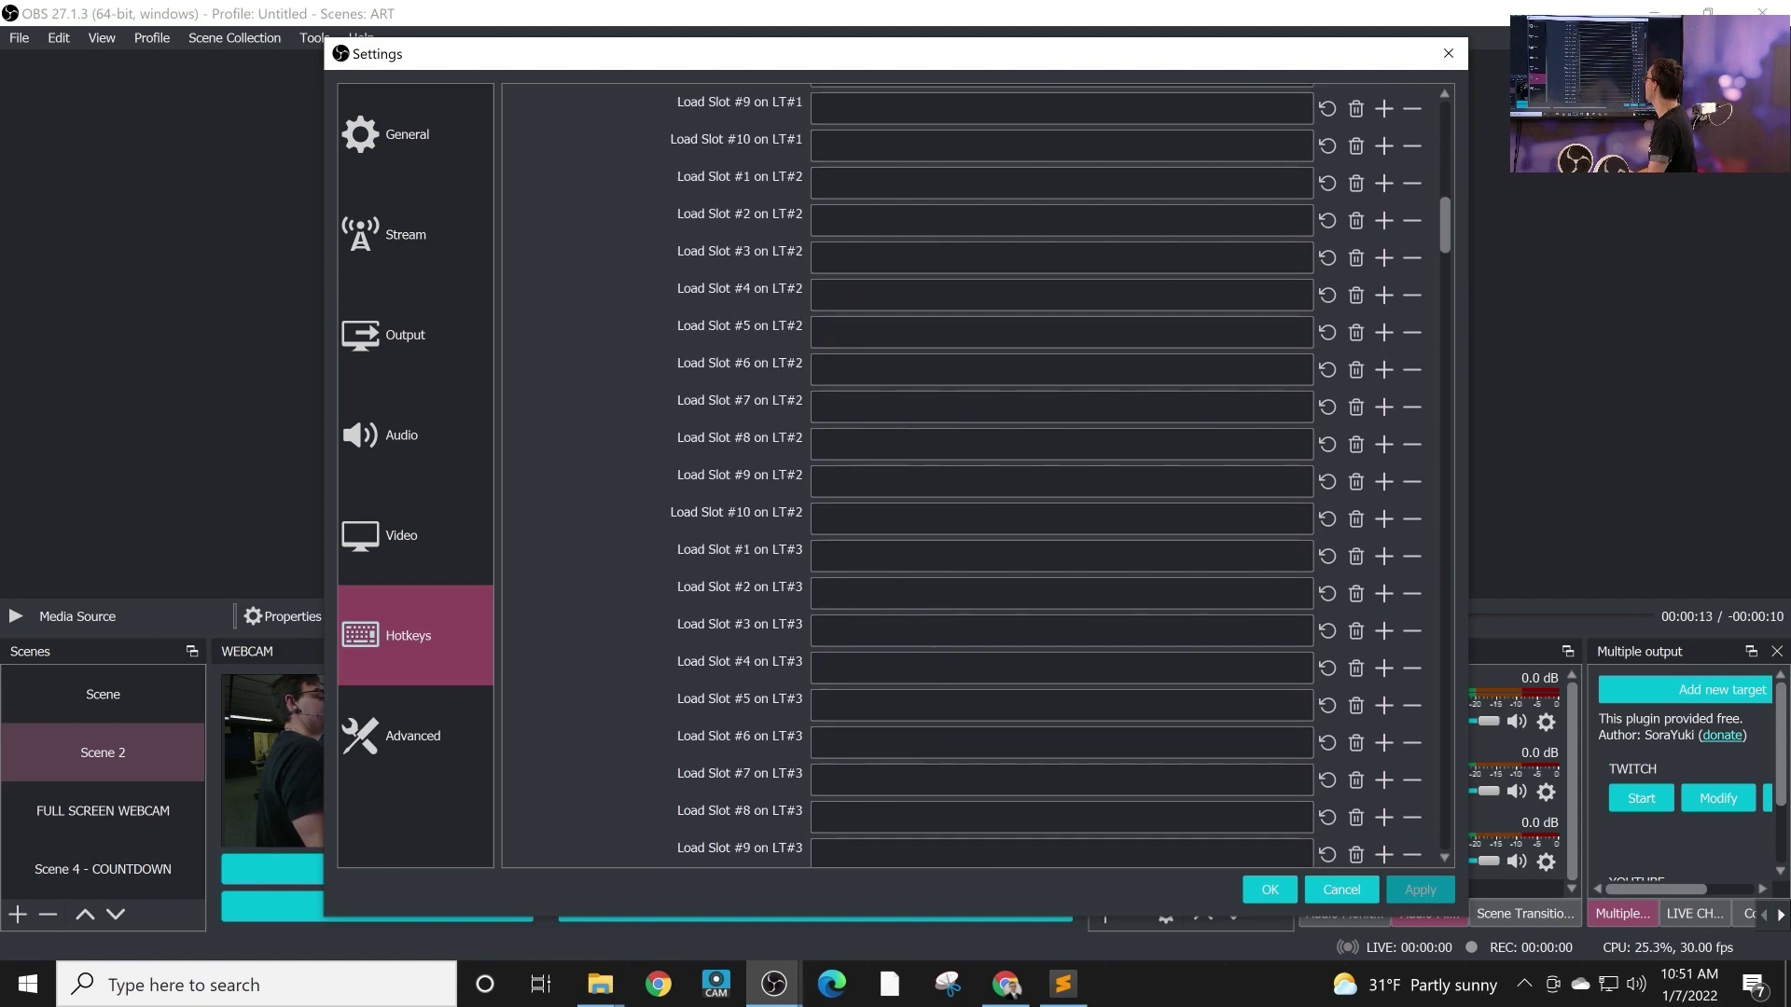
scroll(970, 475, "down", 12)
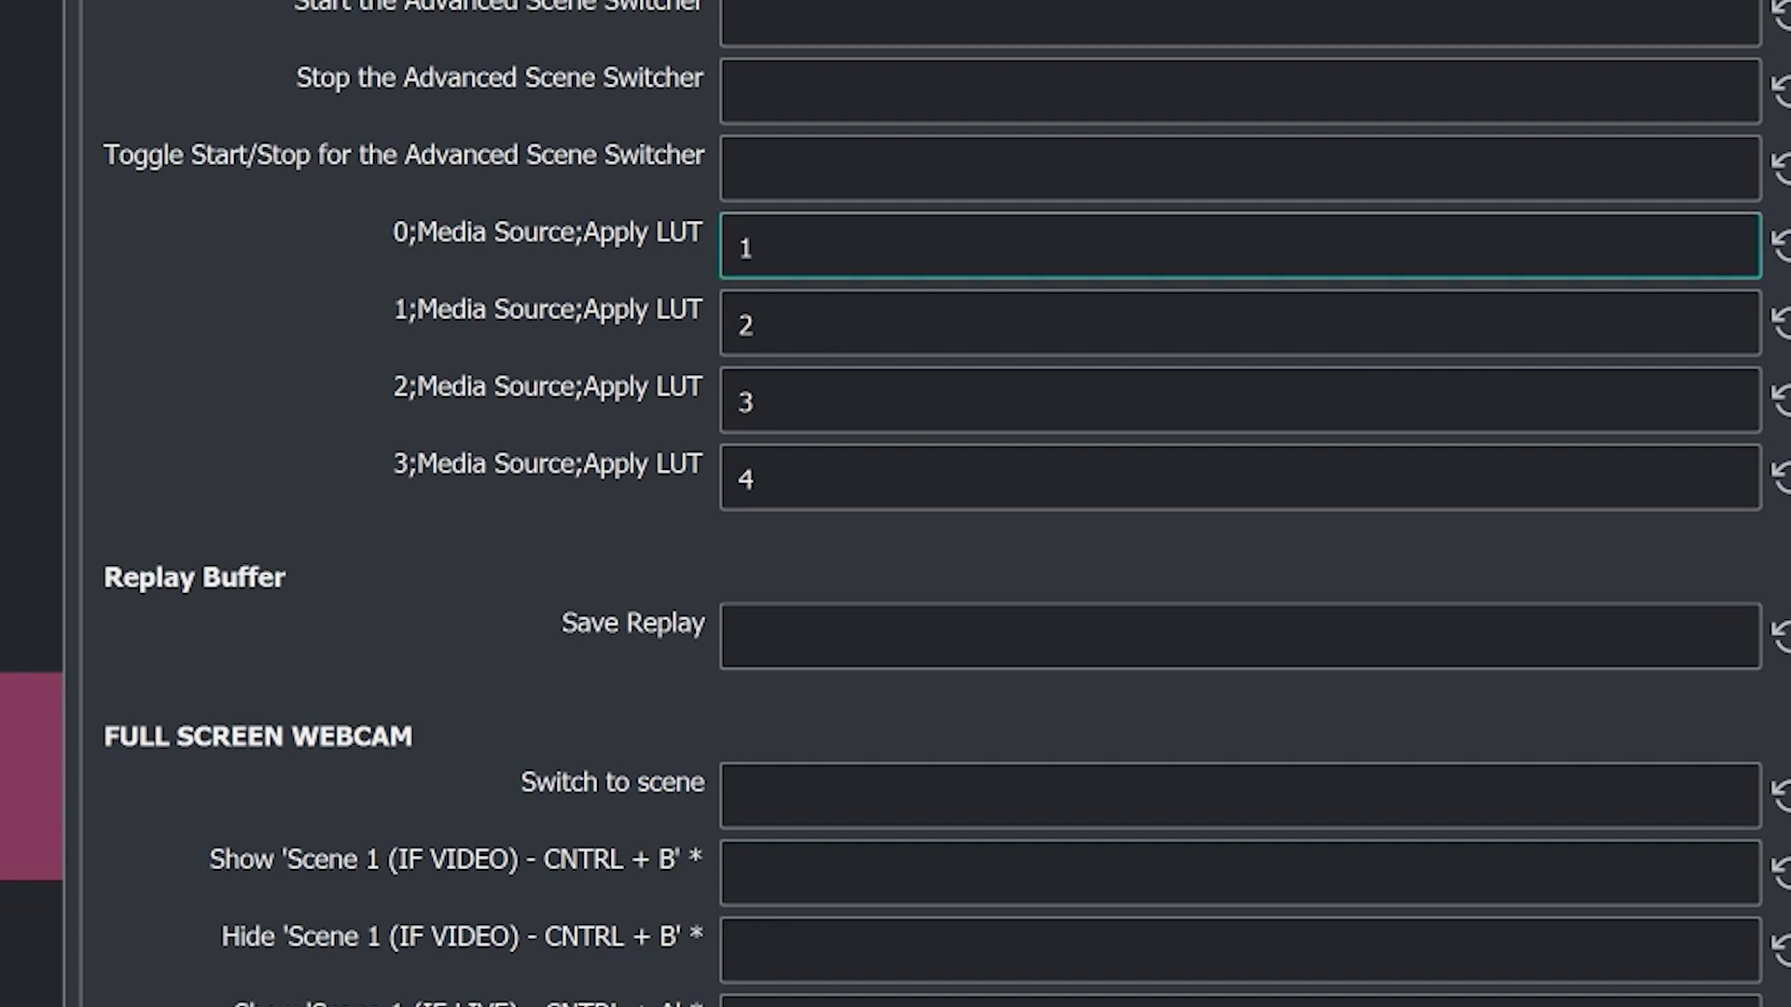
Review the four Apply LUT hotkeys of Media Source (disable, enable, toggle, hold) and accept the settings
left_click(1241, 322)
left_click(1240, 246)
left_click(1240, 322)
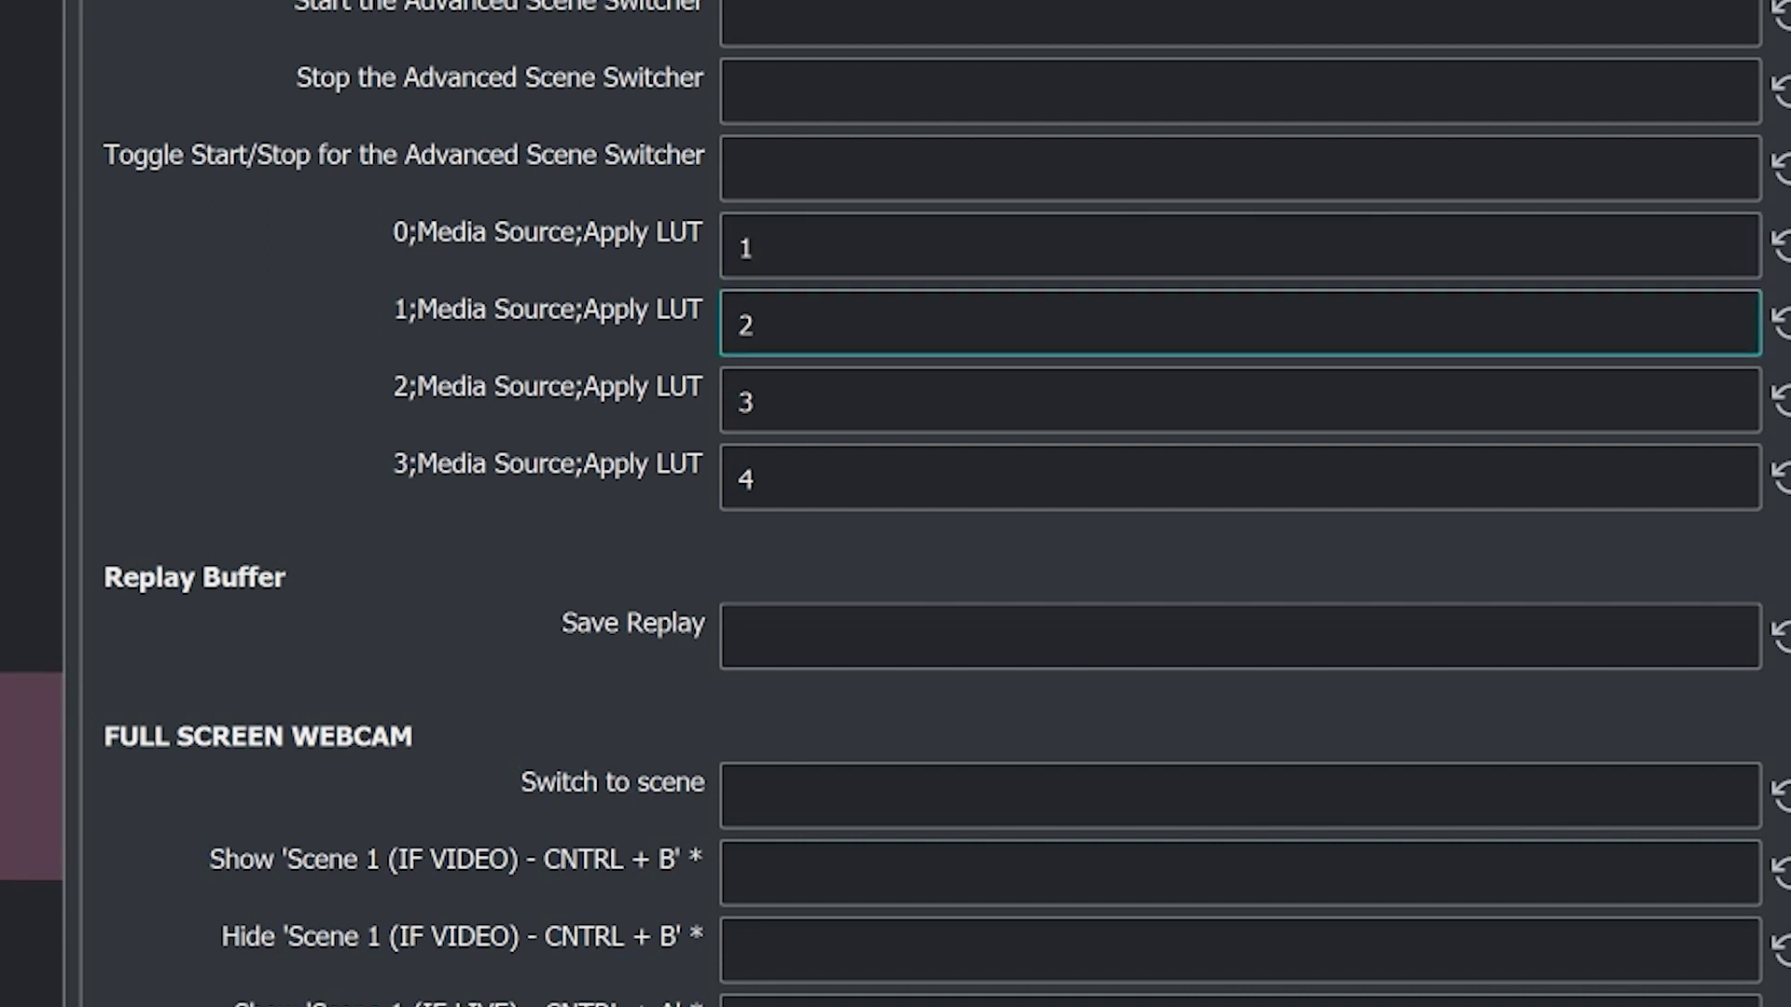
left_click(1241, 400)
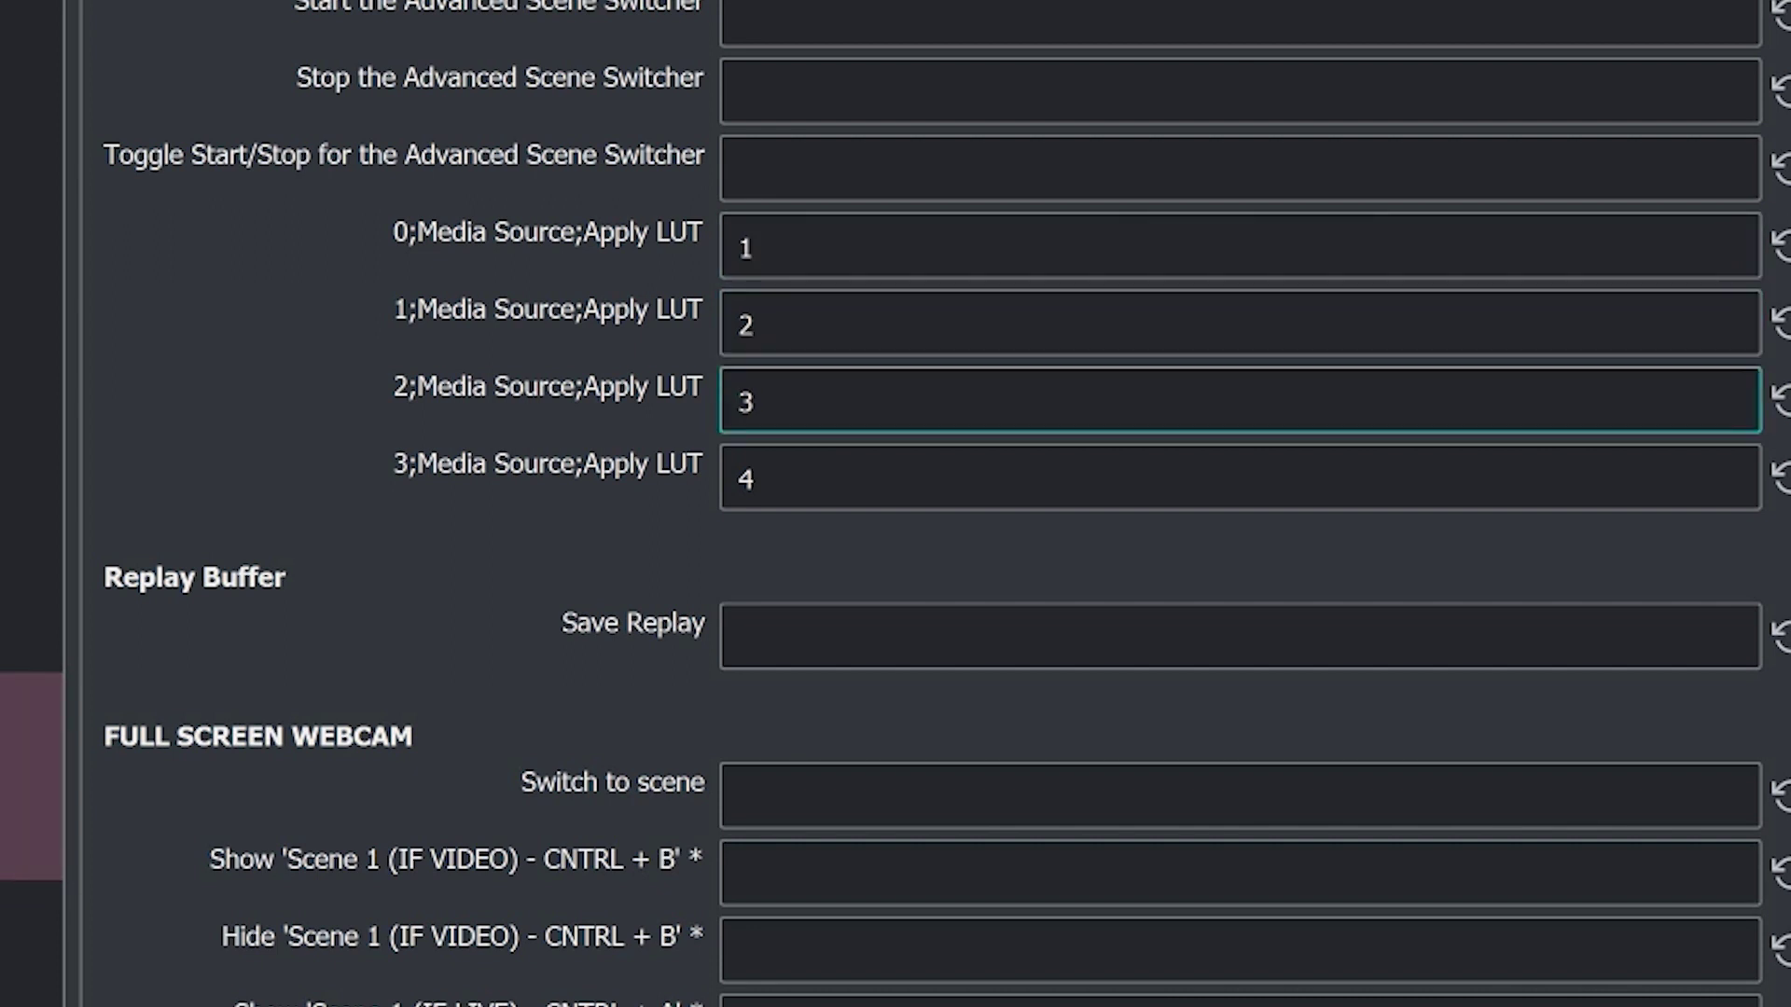
left_click(1241, 477)
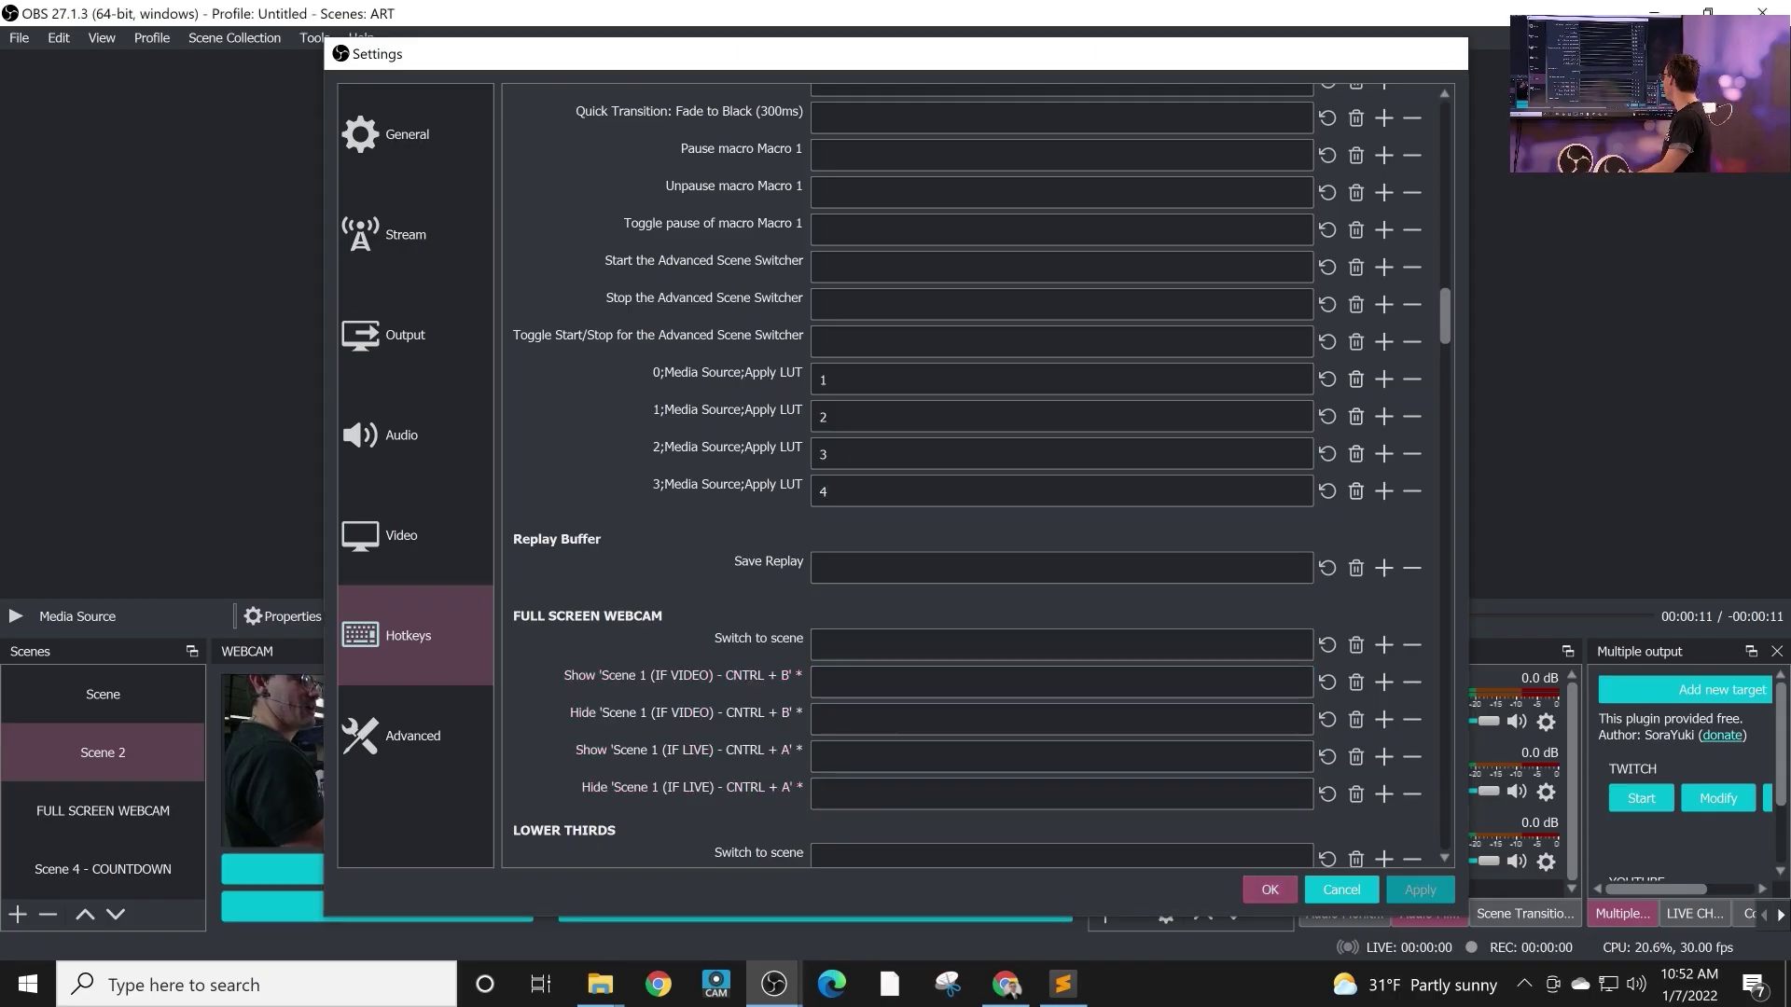
left_click(1270, 890)
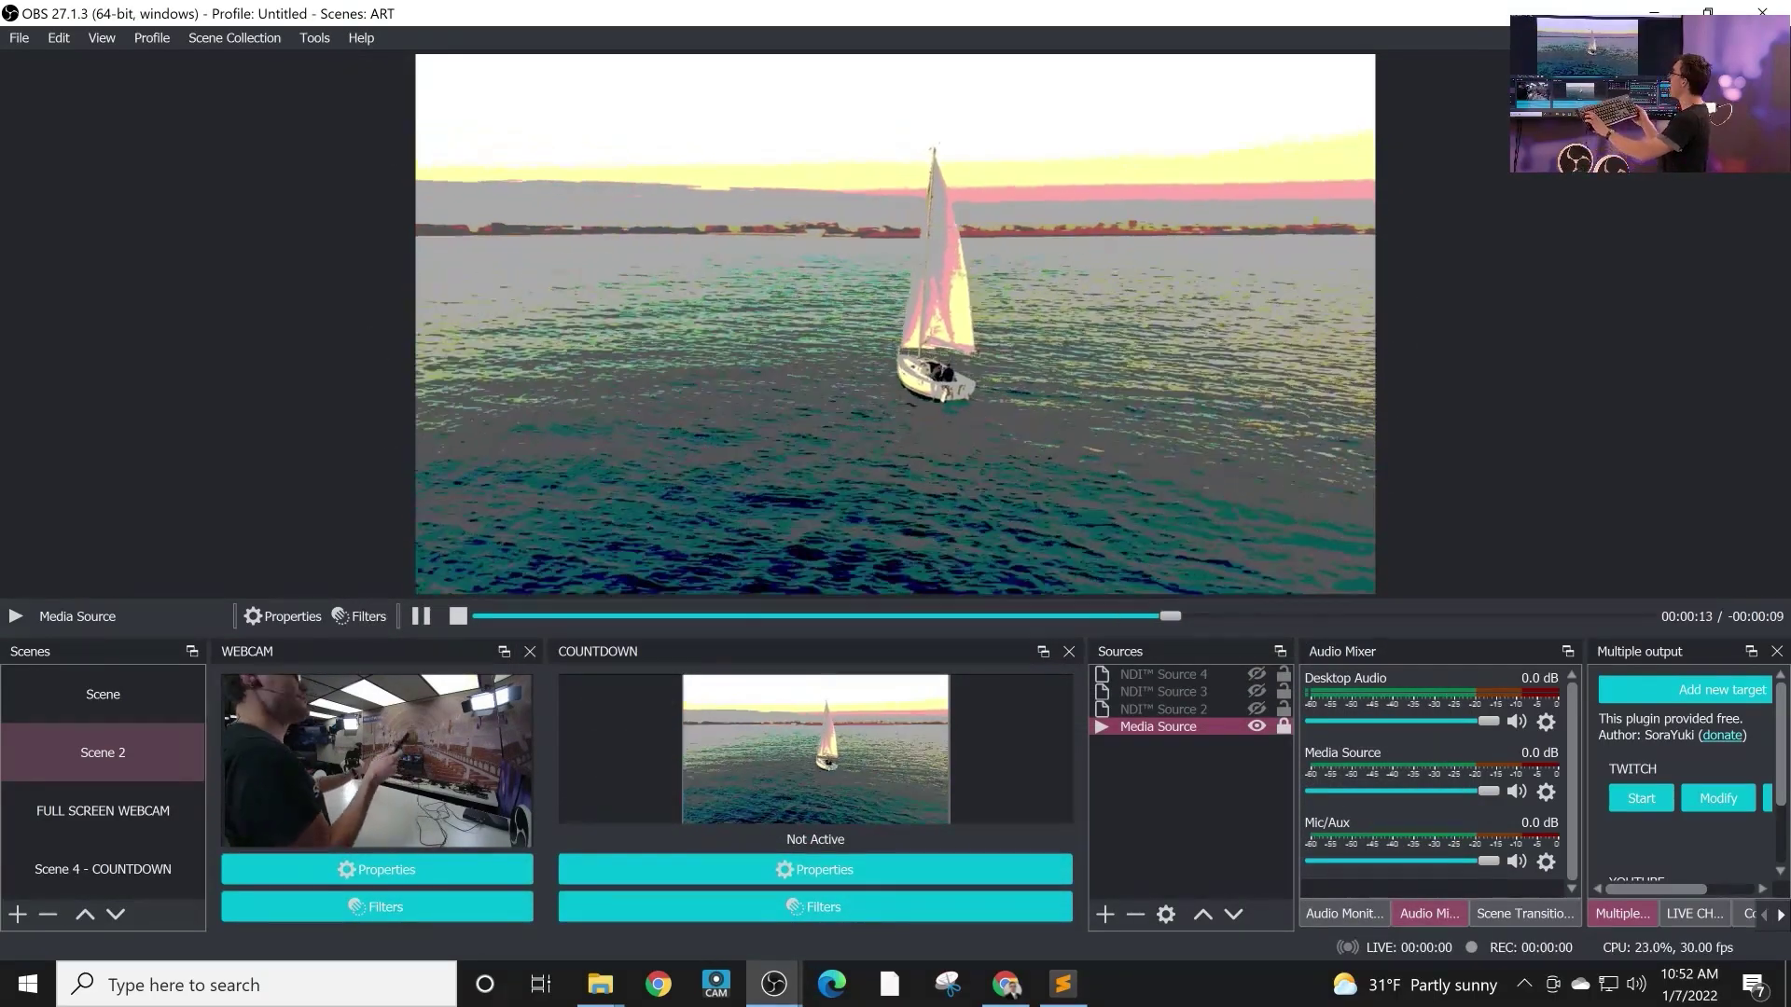
Test the hold hotkey 4 repeatedly to switch the Apply LUT filter on Media Source in the preview
key("4")
key("4")
key("4")
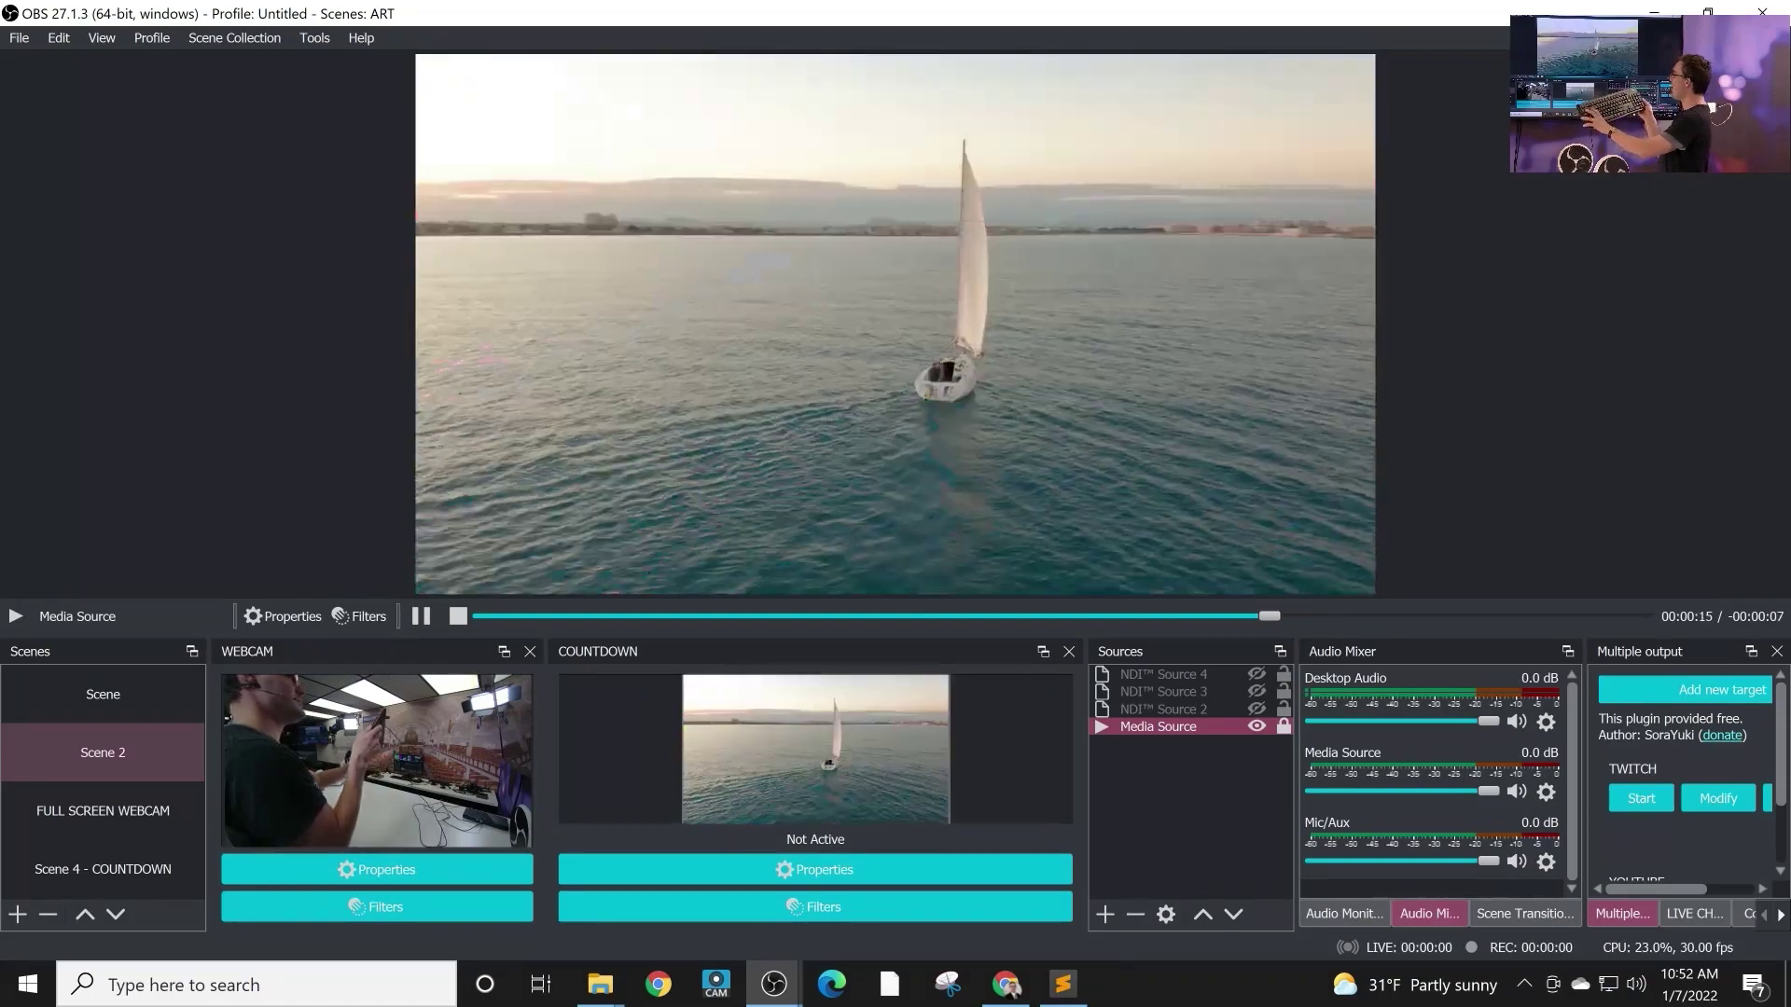
key("4")
key("4")
key("4")
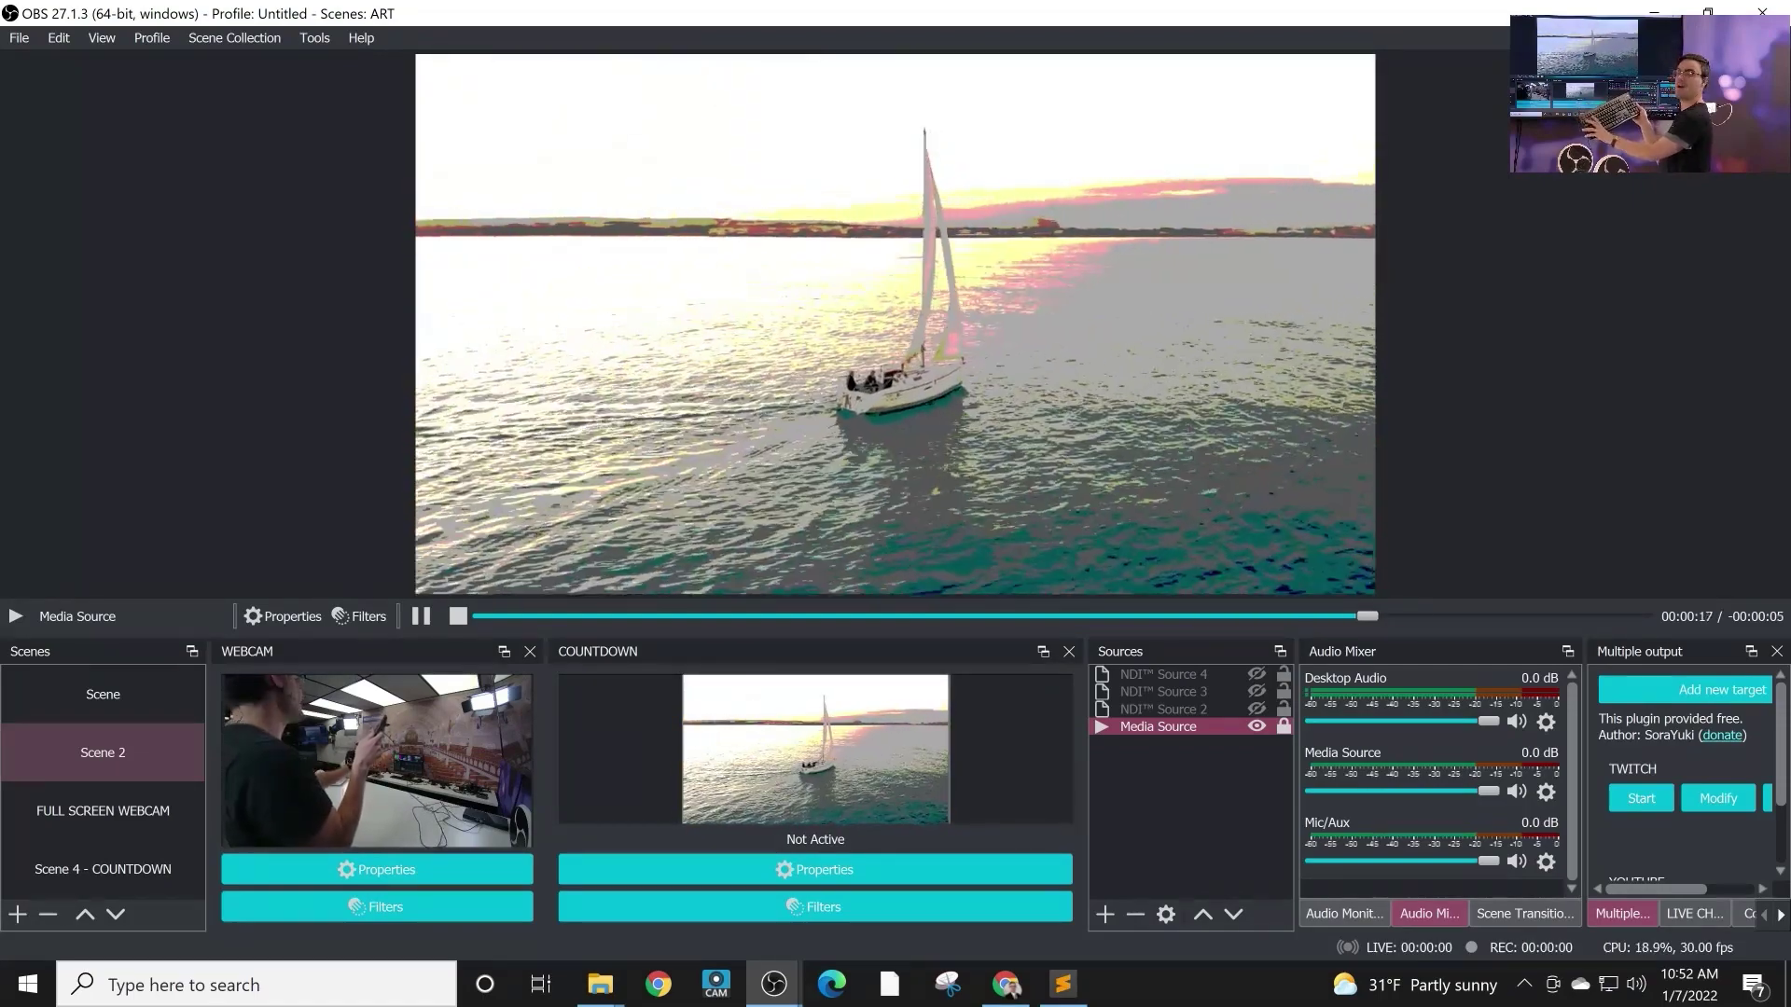
key("4")
key("4")
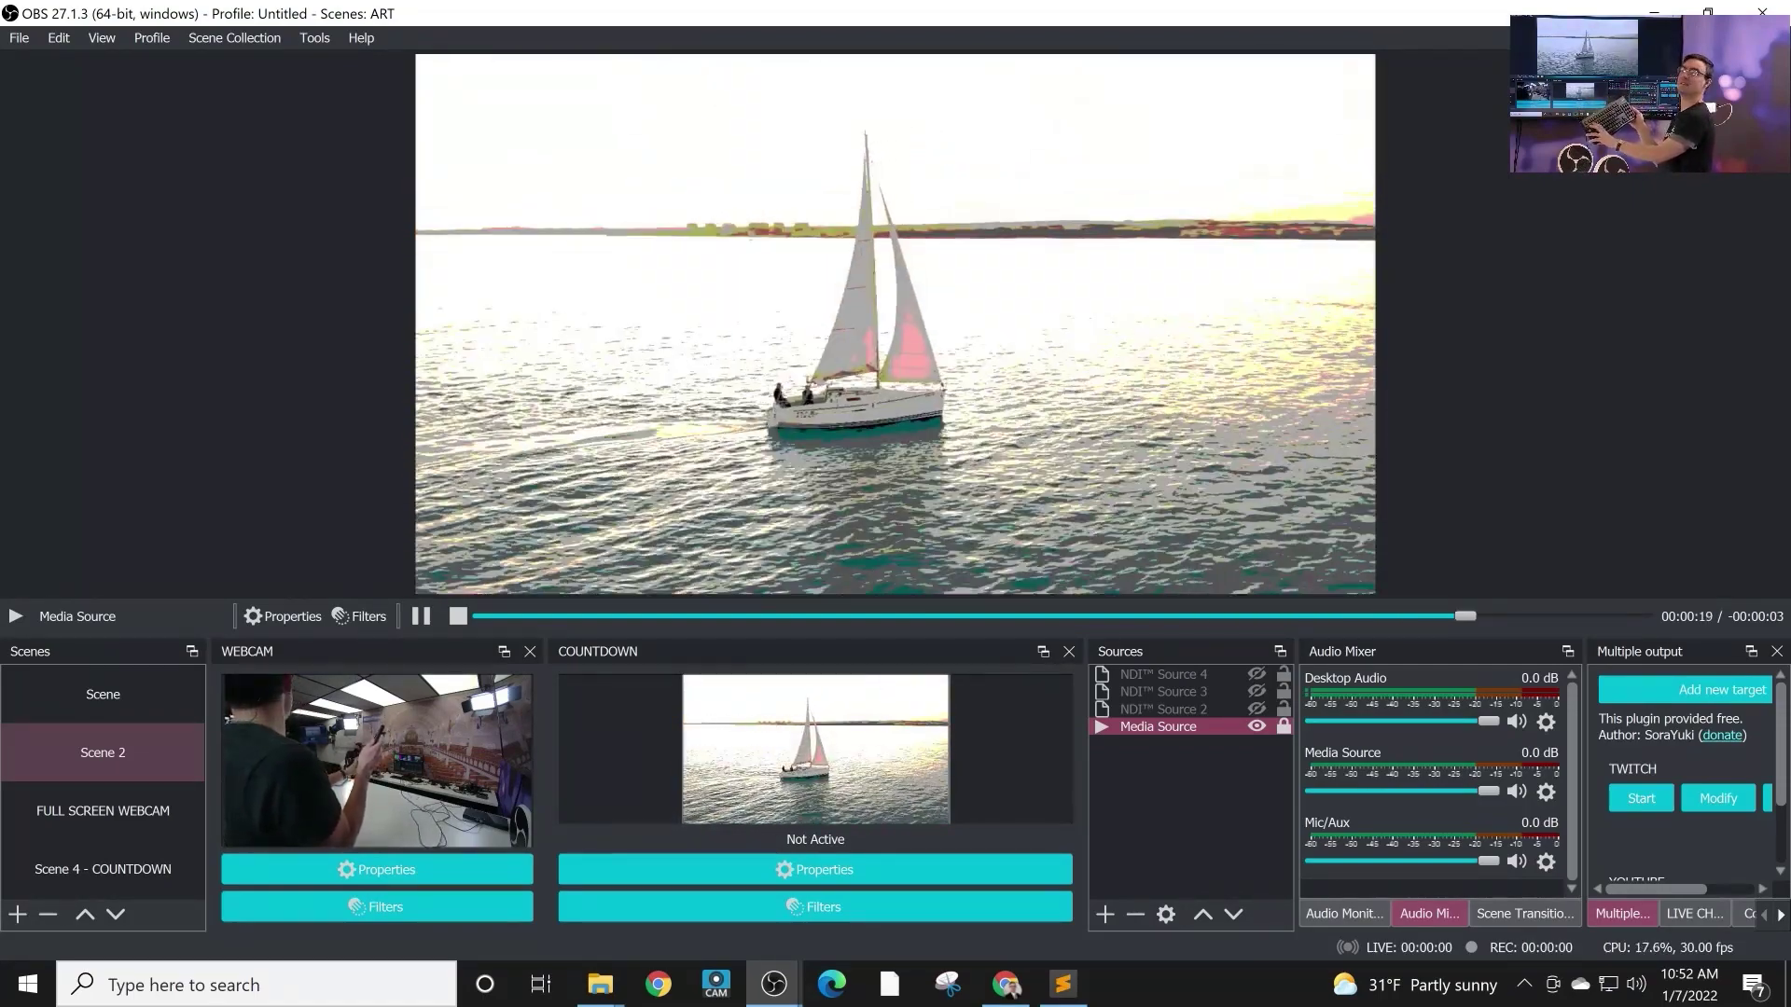